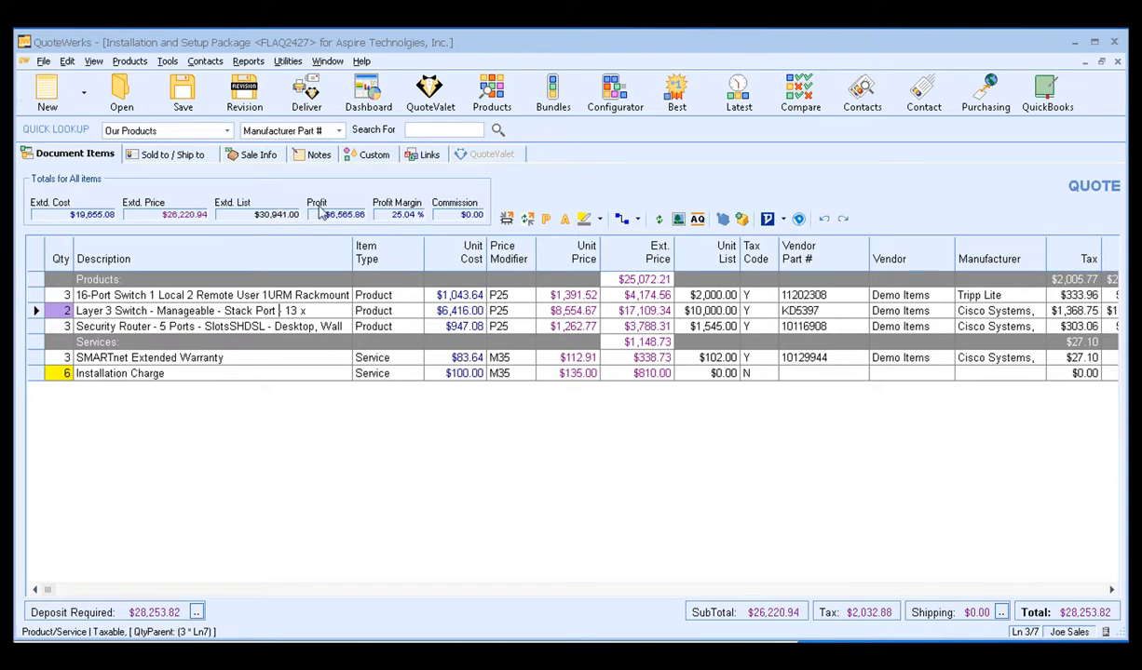
Step: Open the delivery options for the Installation and Setup Package quote and try to e-mail it to the customer
left_click(307, 93)
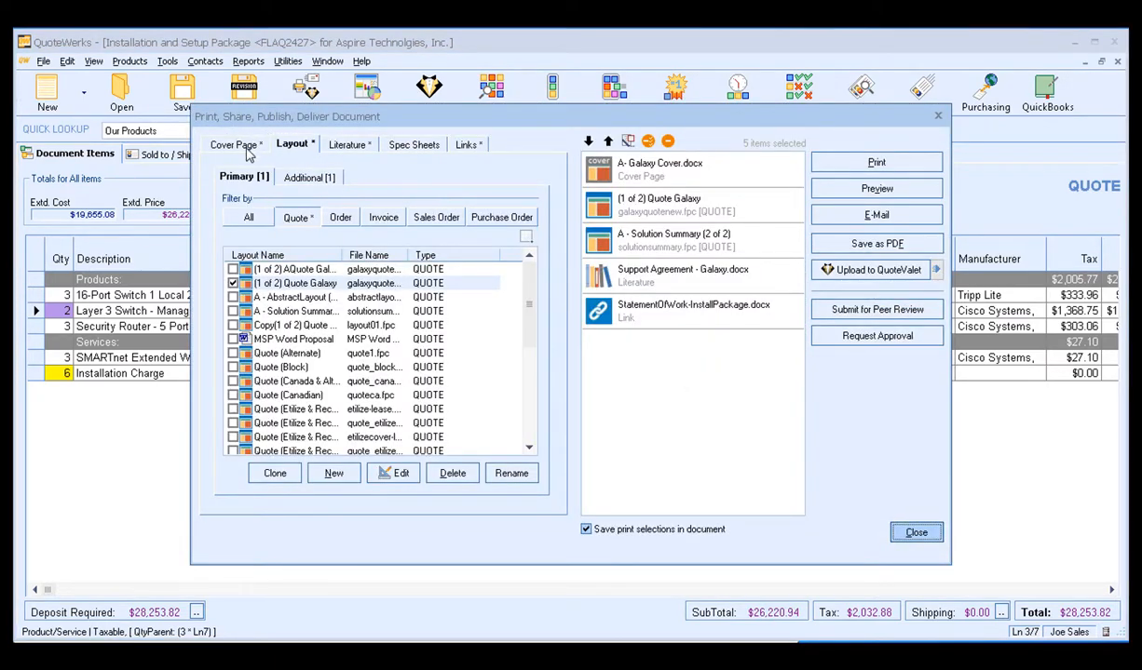
left_click(292, 147)
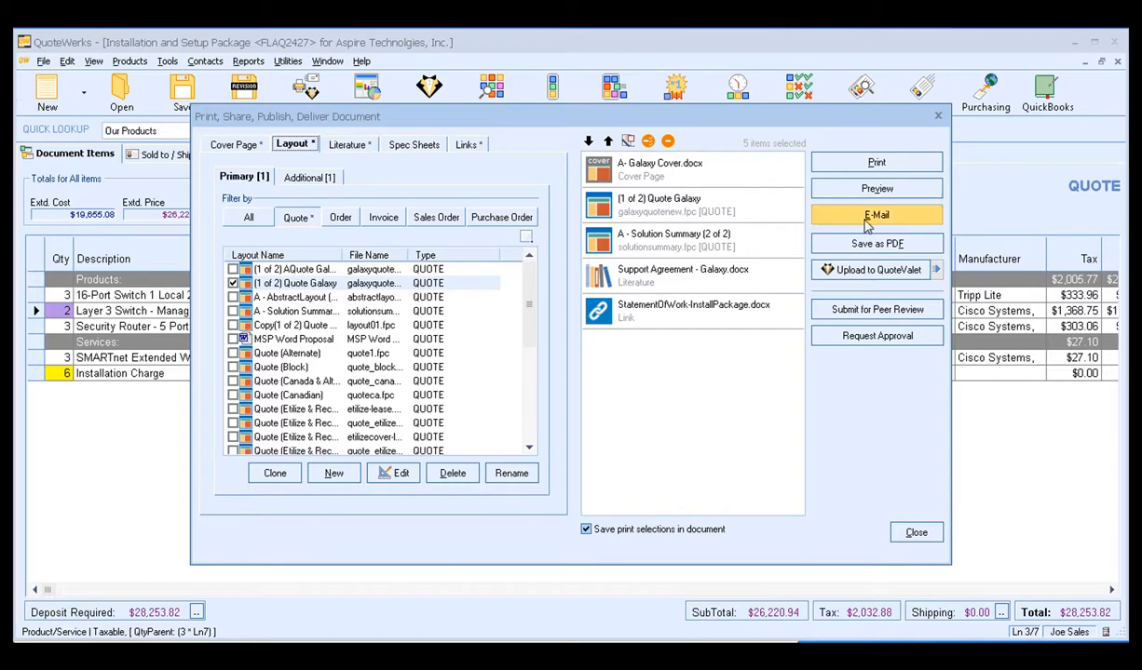
left_click(904, 219)
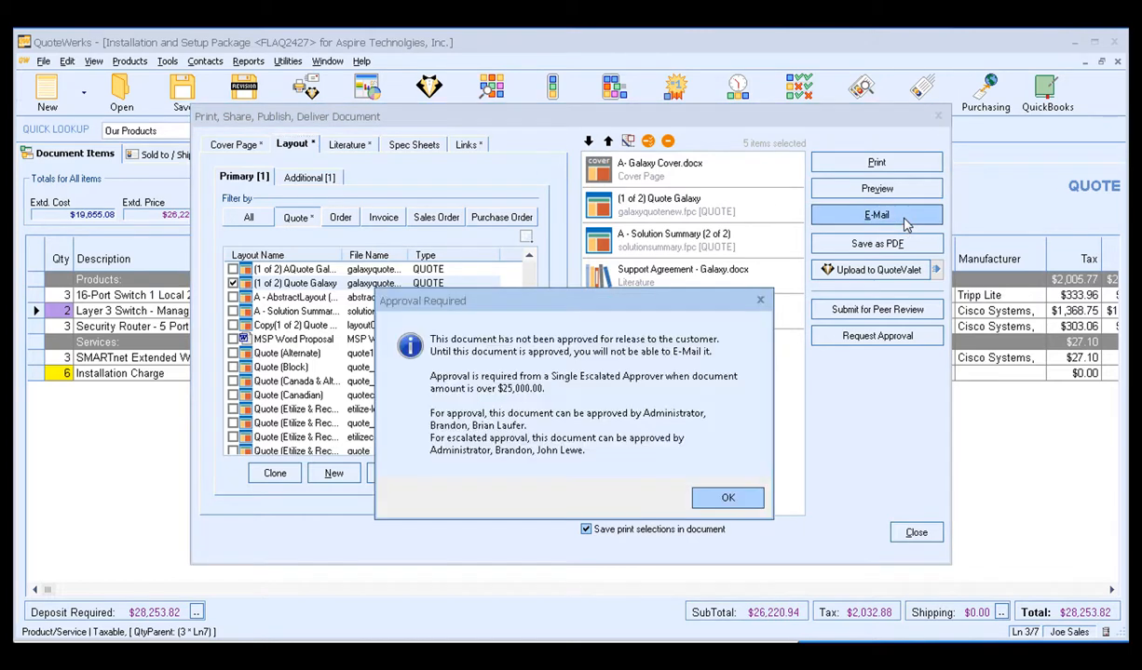
left_click_drag(582, 303, 575, 178)
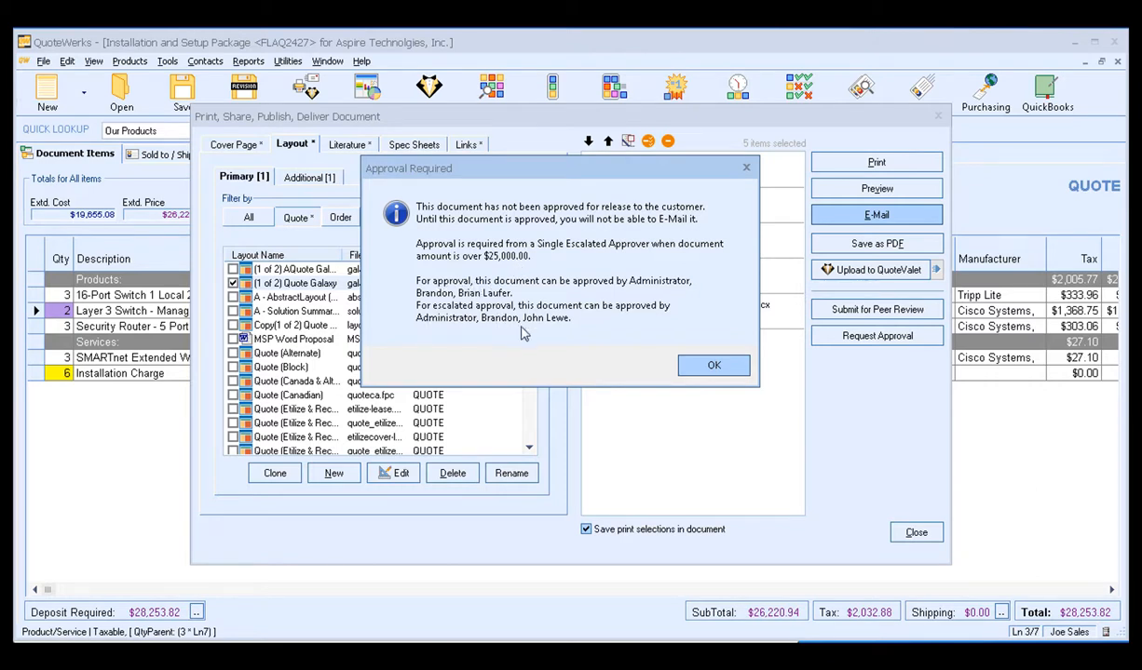
left_click(708, 365)
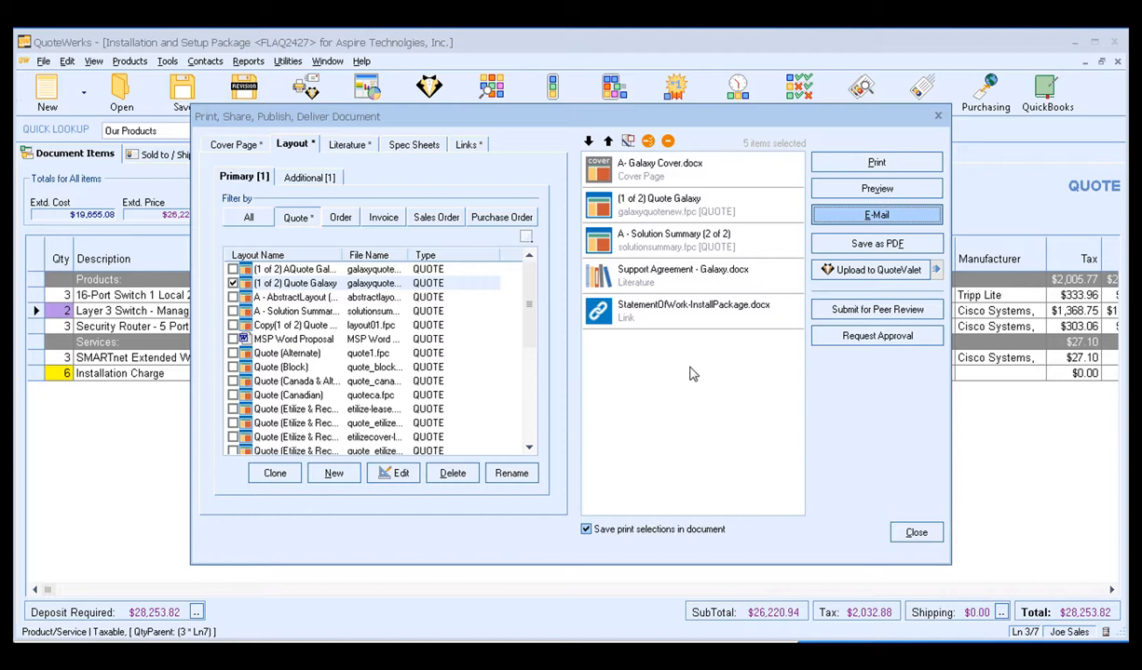
Step: Request approval for the quote and open it on QuoteValet for approval review
left_click(693, 371)
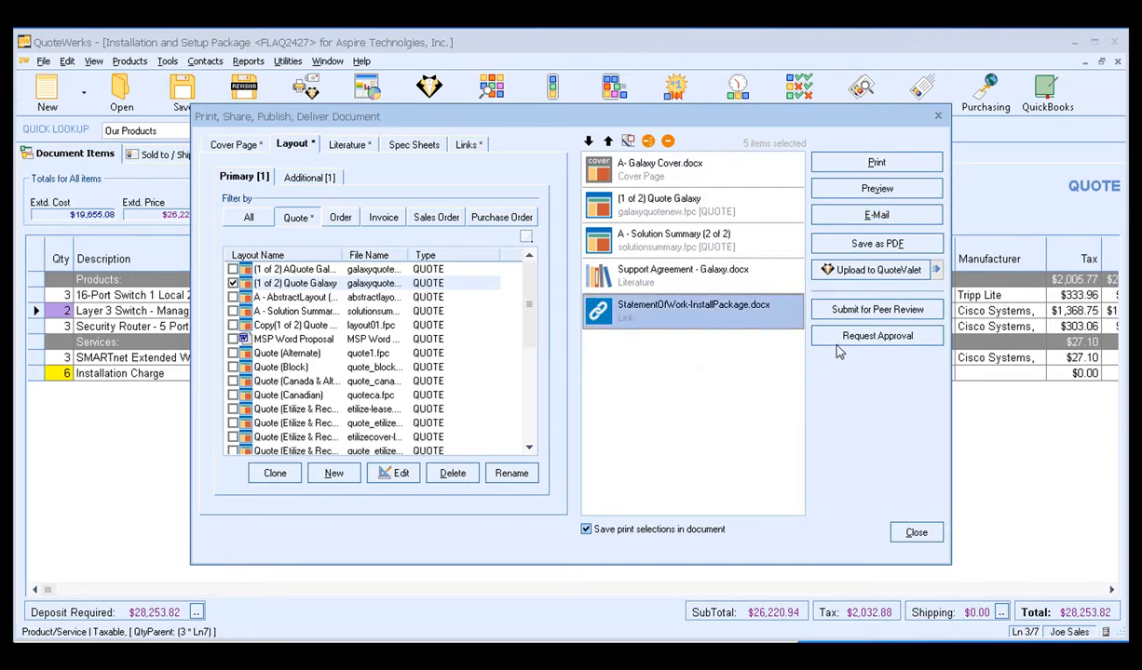
left_click(923, 341)
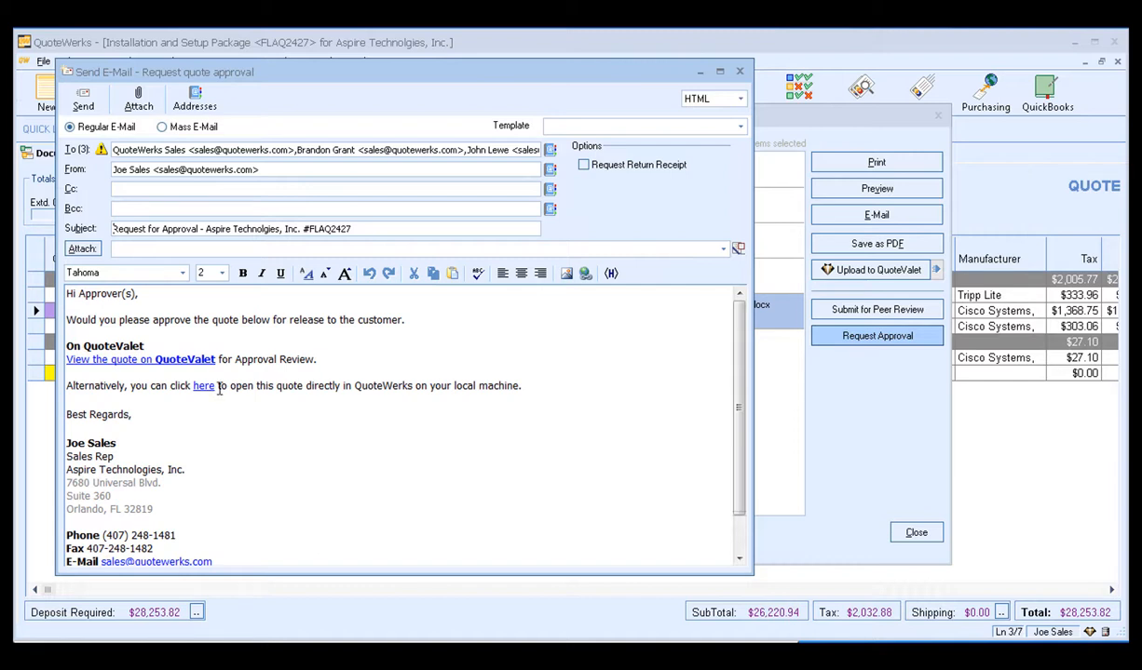
left_click(326, 361)
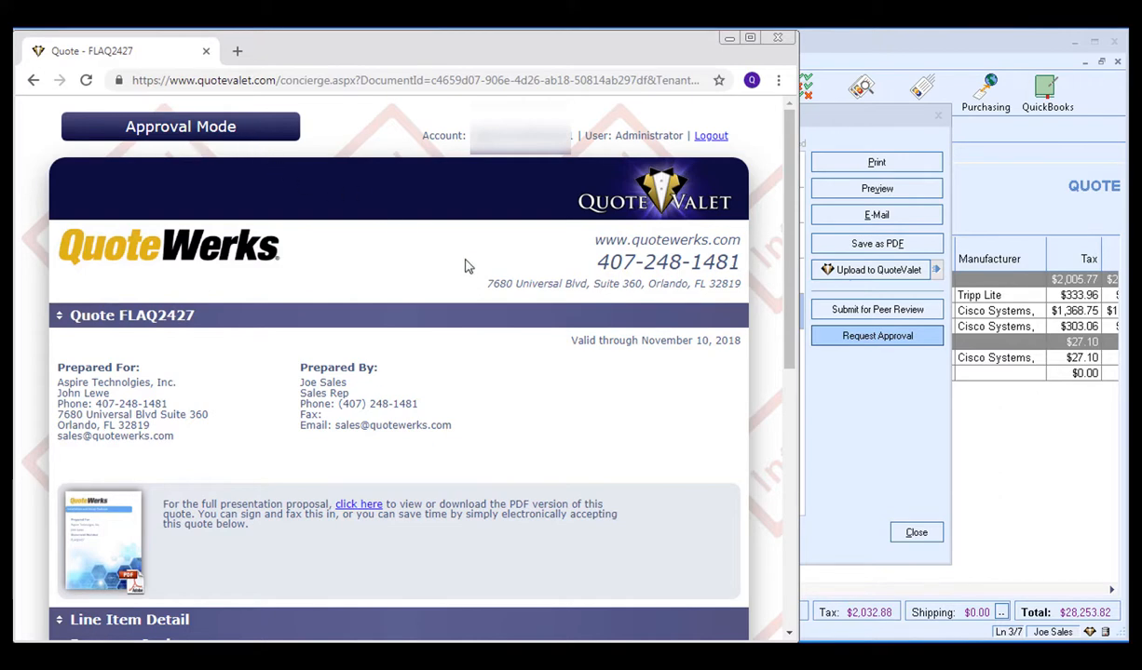
Step: Review the quote on the QuoteValet approval page, including its expanded line item detail, payment options and approval request section
scroll(466, 266, "down", 5)
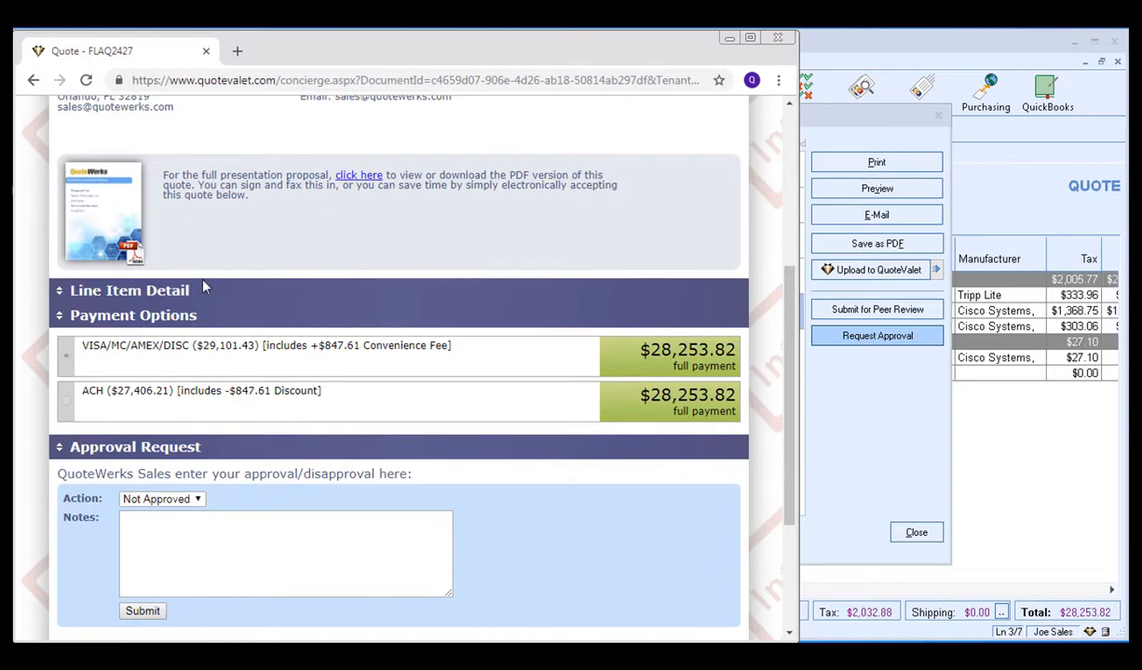
left_click(264, 291)
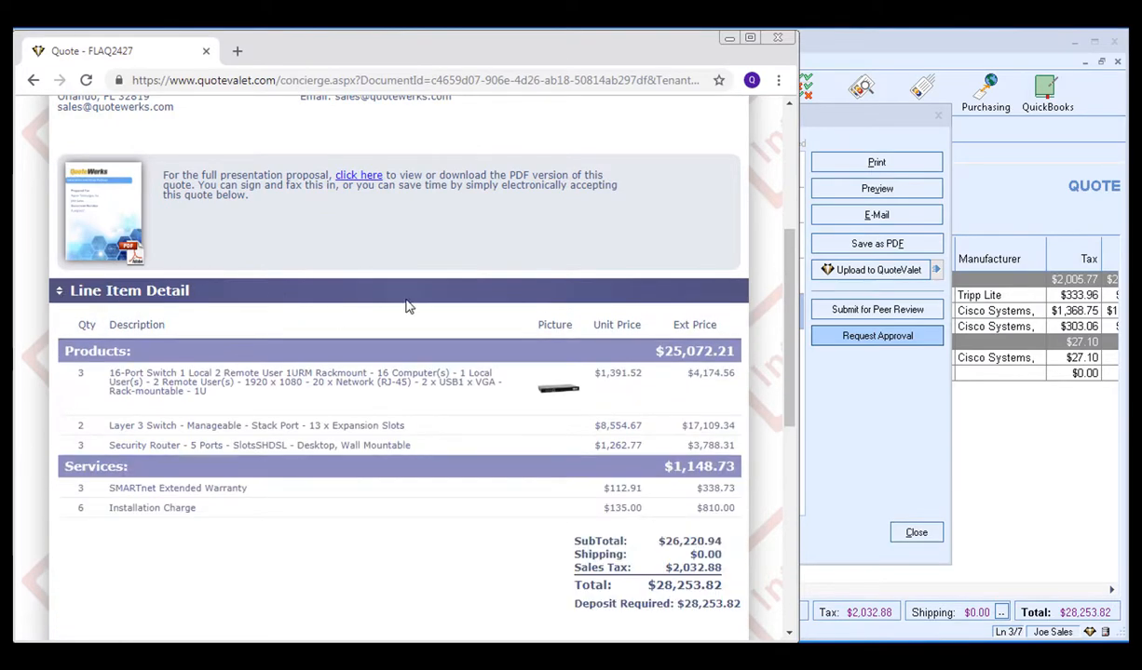
scroll(402, 308, "down", 1)
scroll(407, 307, "down", 1)
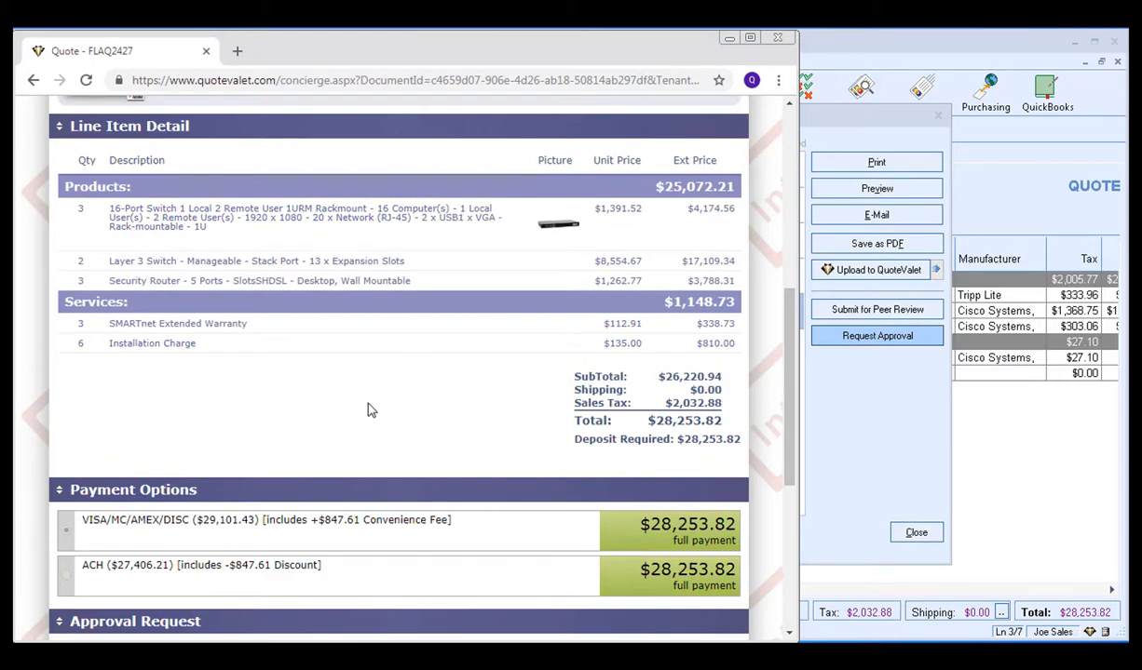
scroll(377, 400, "down", 3)
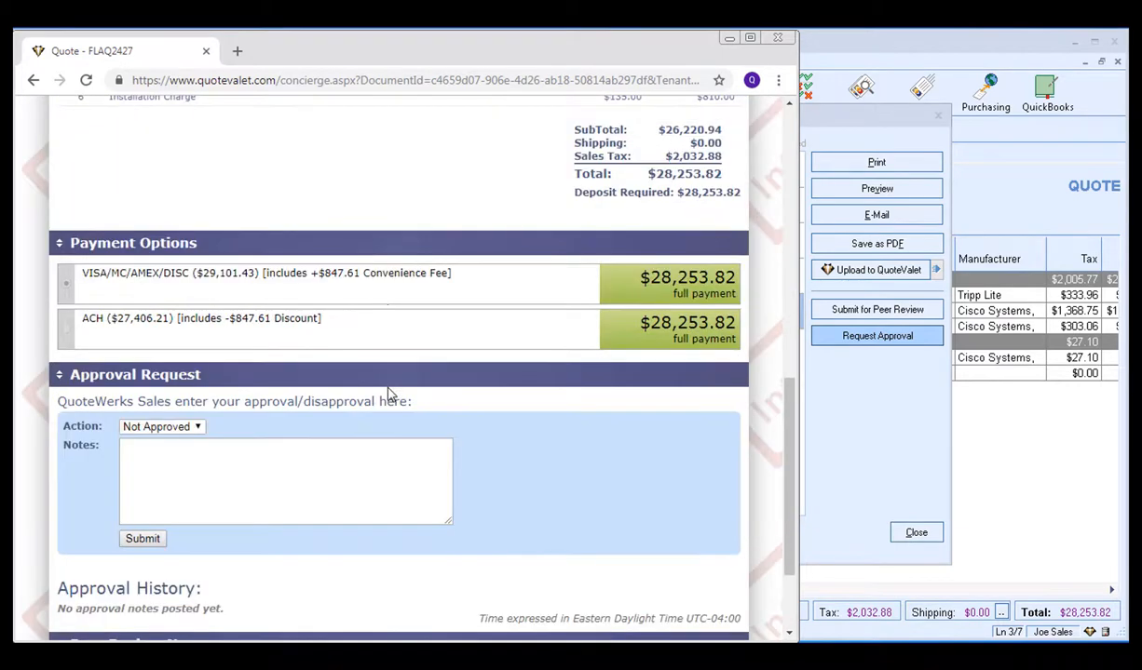
left_click(182, 452)
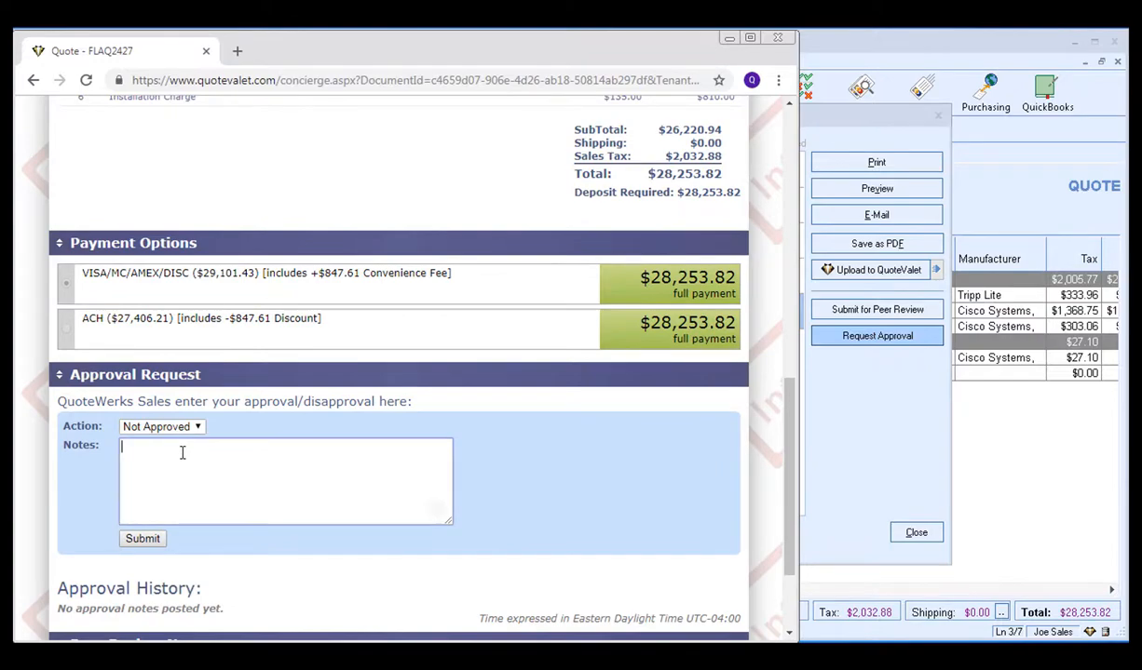
scroll(279, 433, "up", 4)
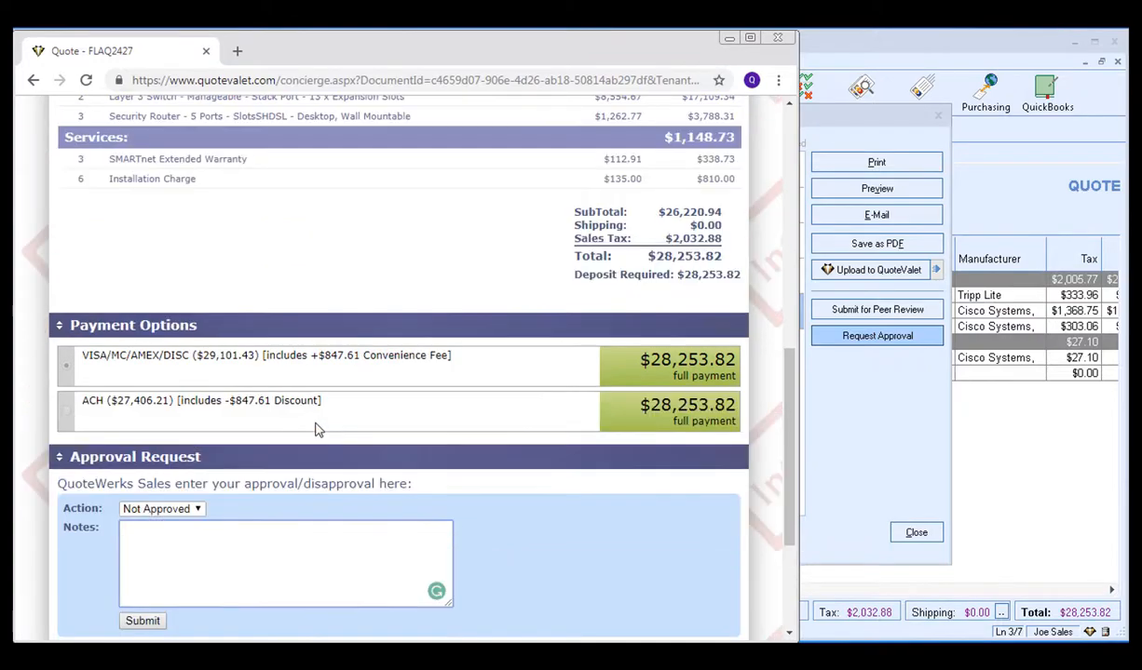
scroll(316, 429, "down", 4)
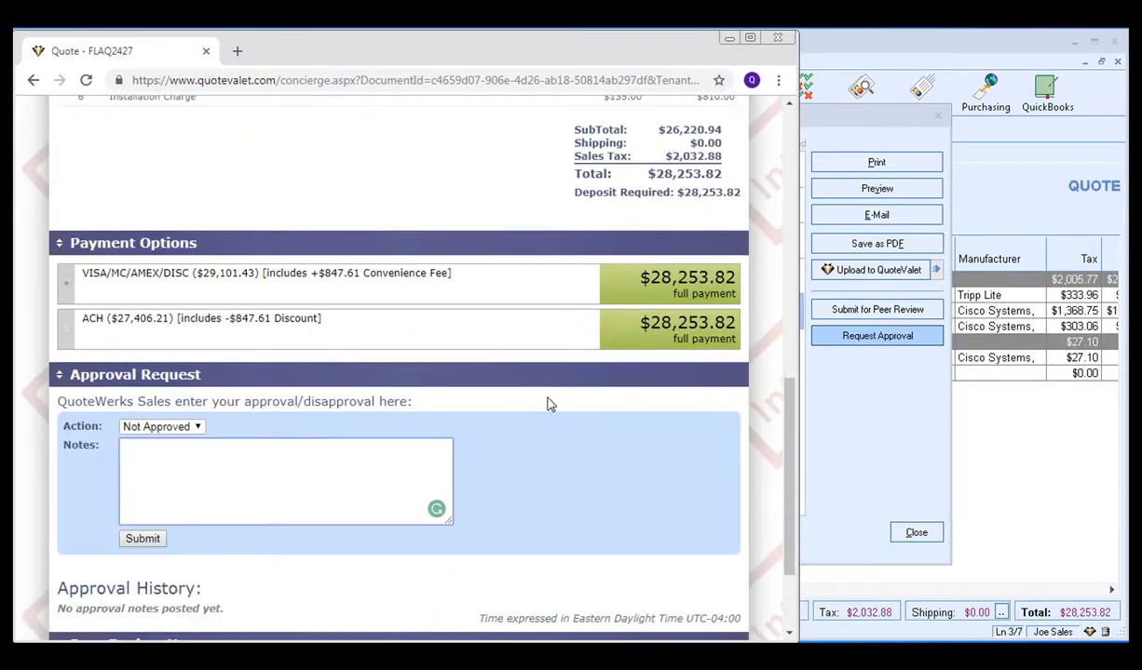
Step: Set the approval action to Approved, add the note "BPG approved for client delivery." and submit it
left_click(193, 427)
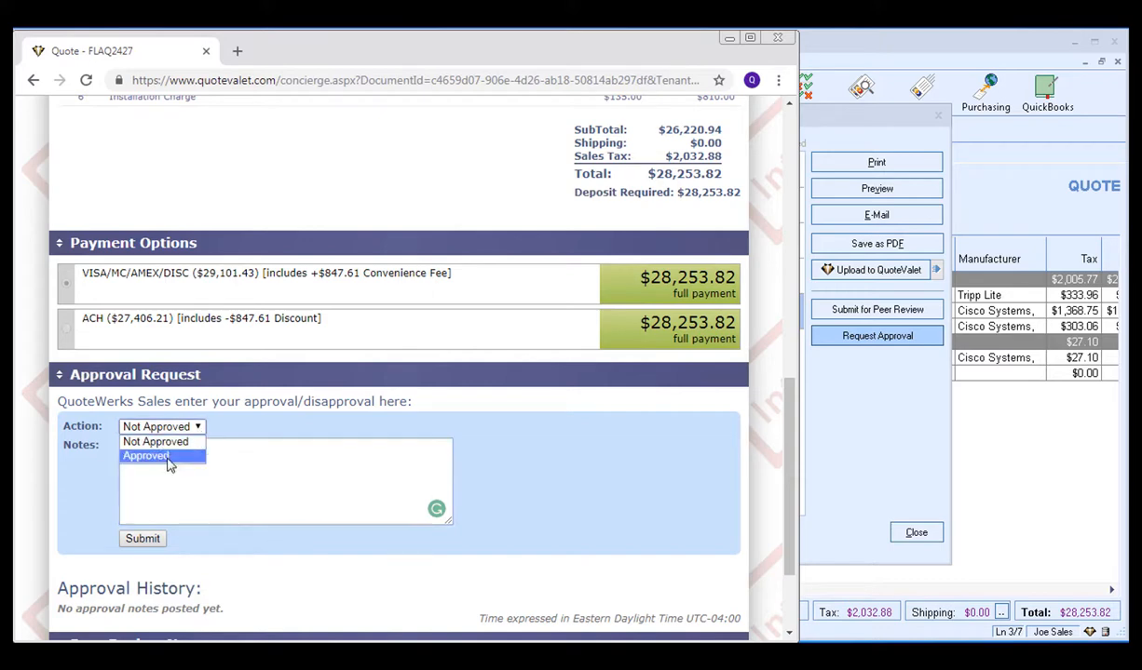
left_click(166, 457)
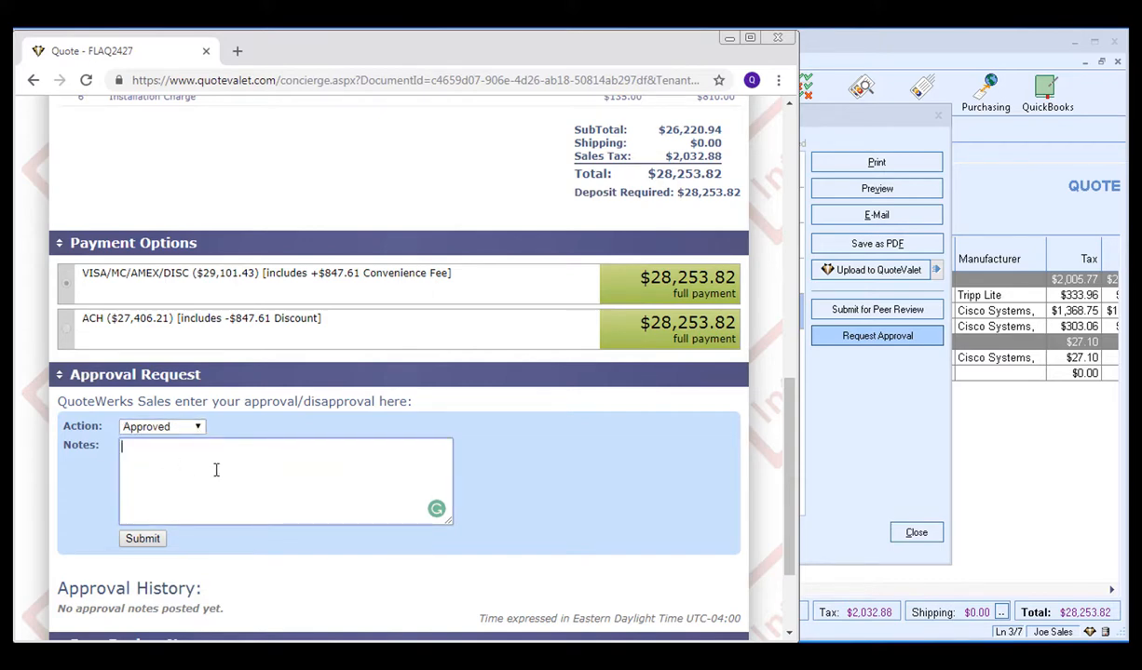
key("BackSpace")
key("BackSpace")
type("PG approved for client delivery.")
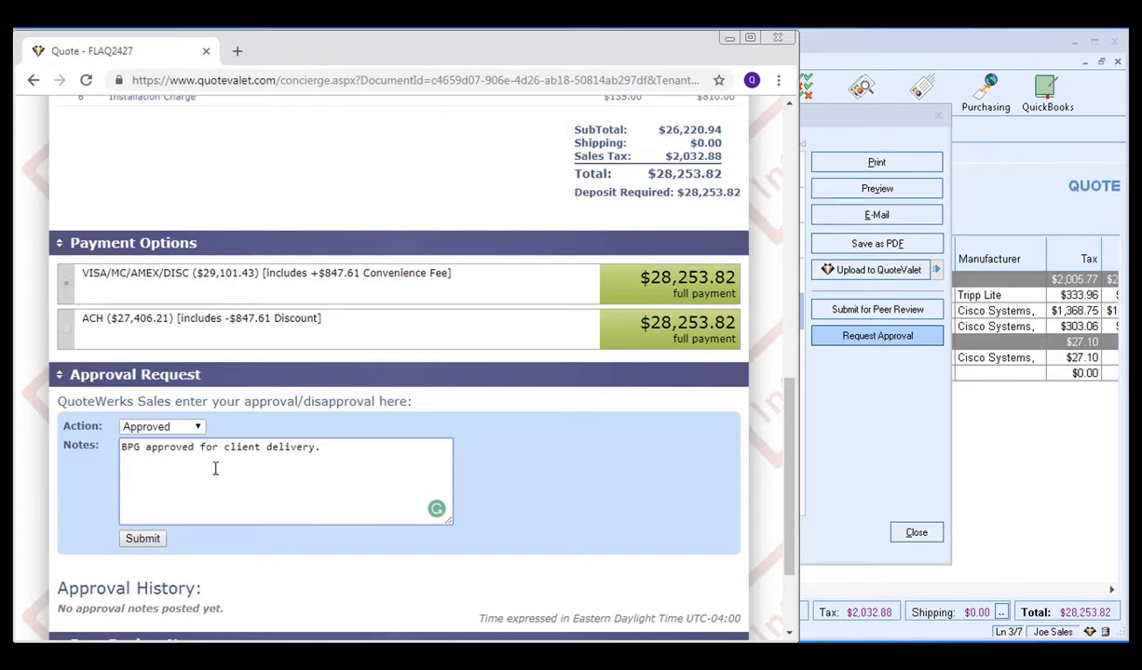
left_click(144, 544)
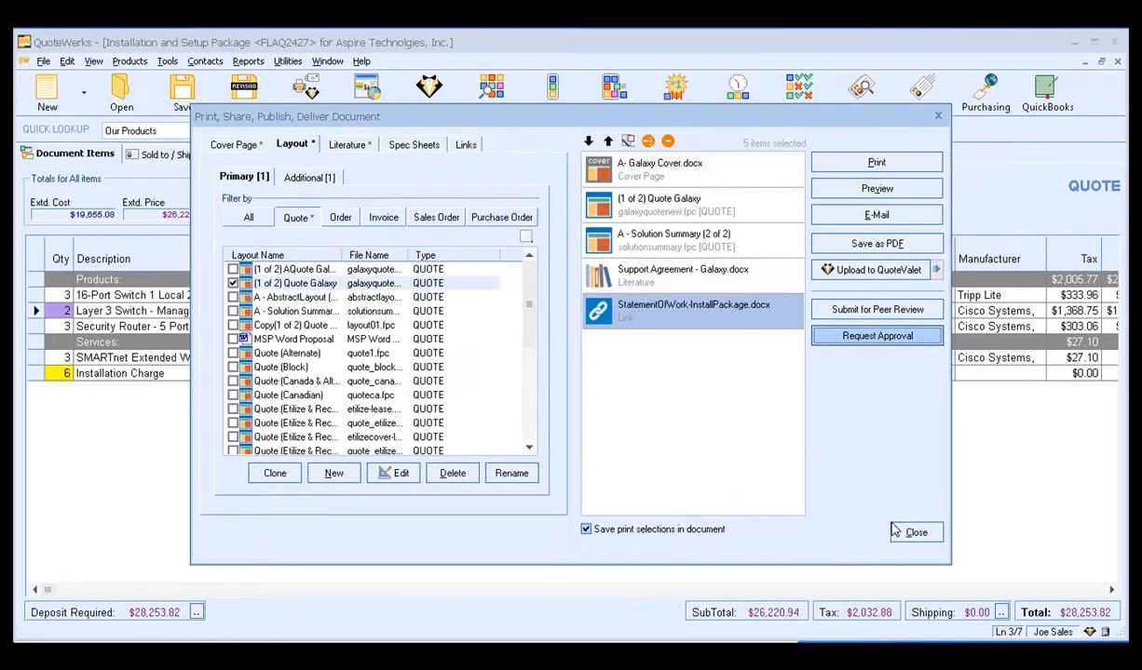
Step: Close the quote in QuoteWerks and reopen it from the recent documents, dismissing the approval notice and the active quotes list
left_click(908, 531)
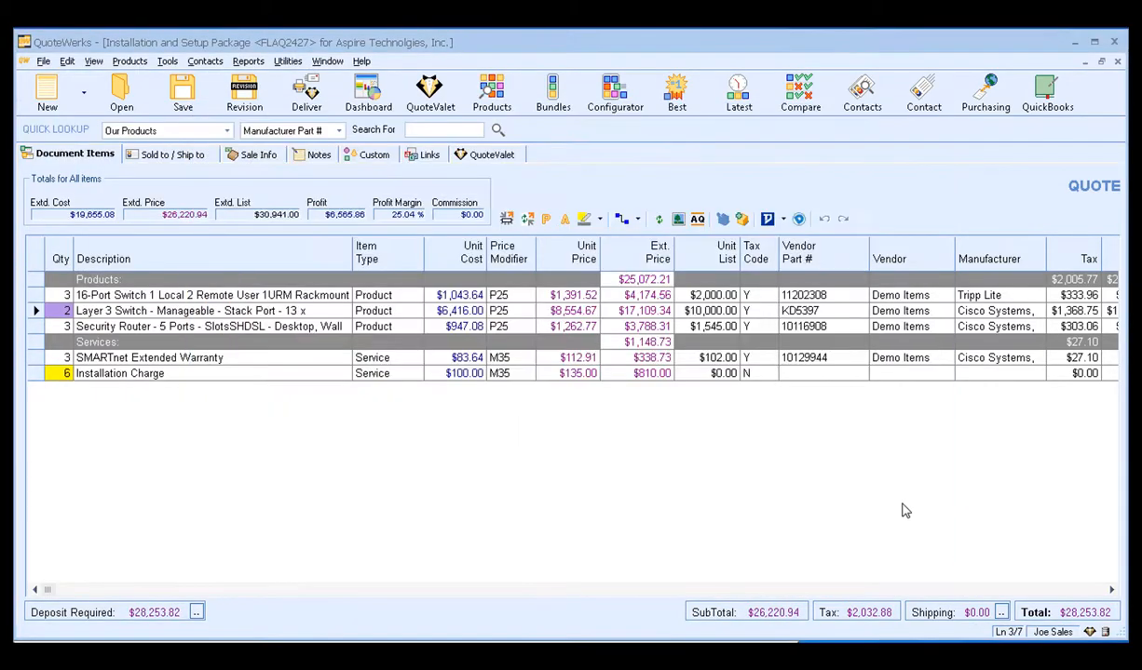
left_click(1117, 61)
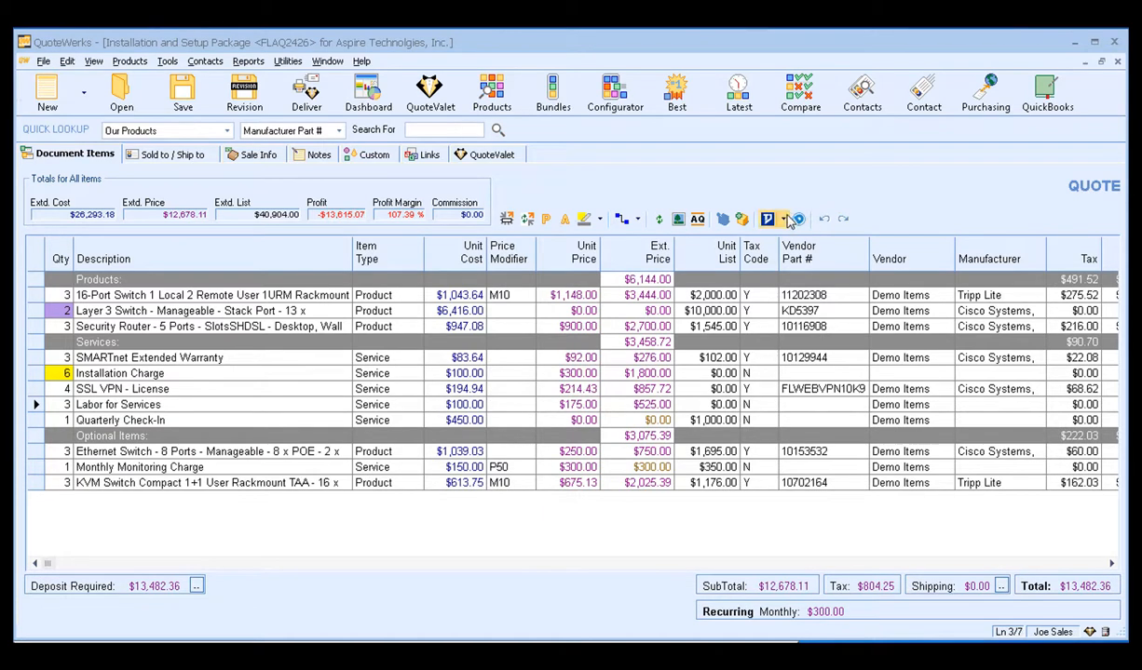
left_click(43, 62)
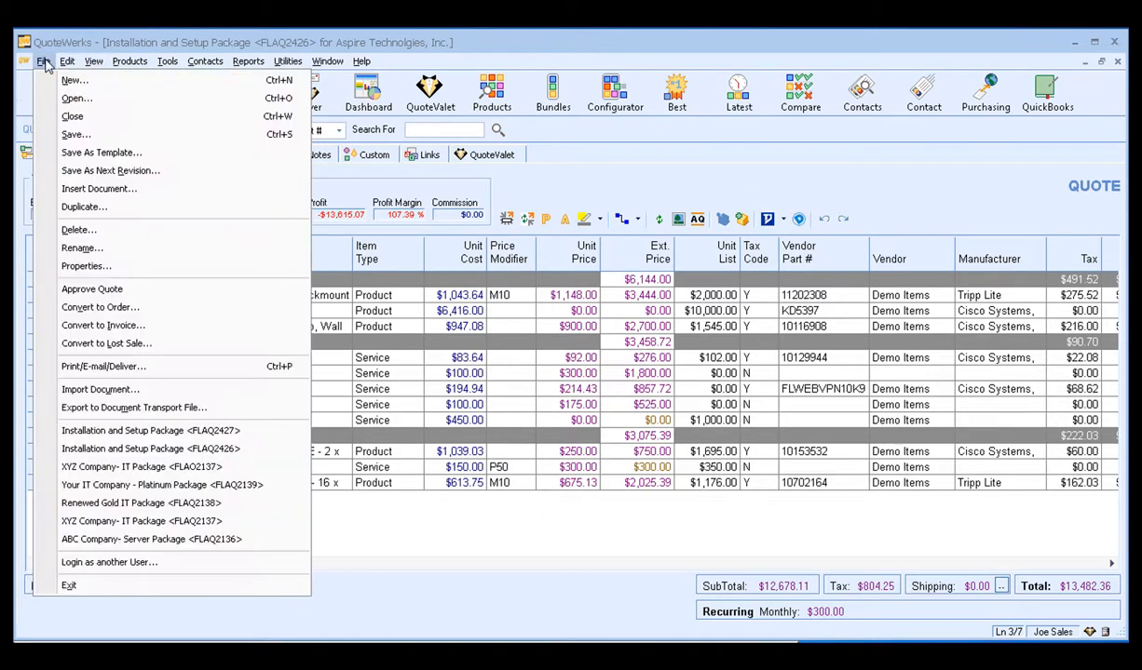
left_click(154, 430)
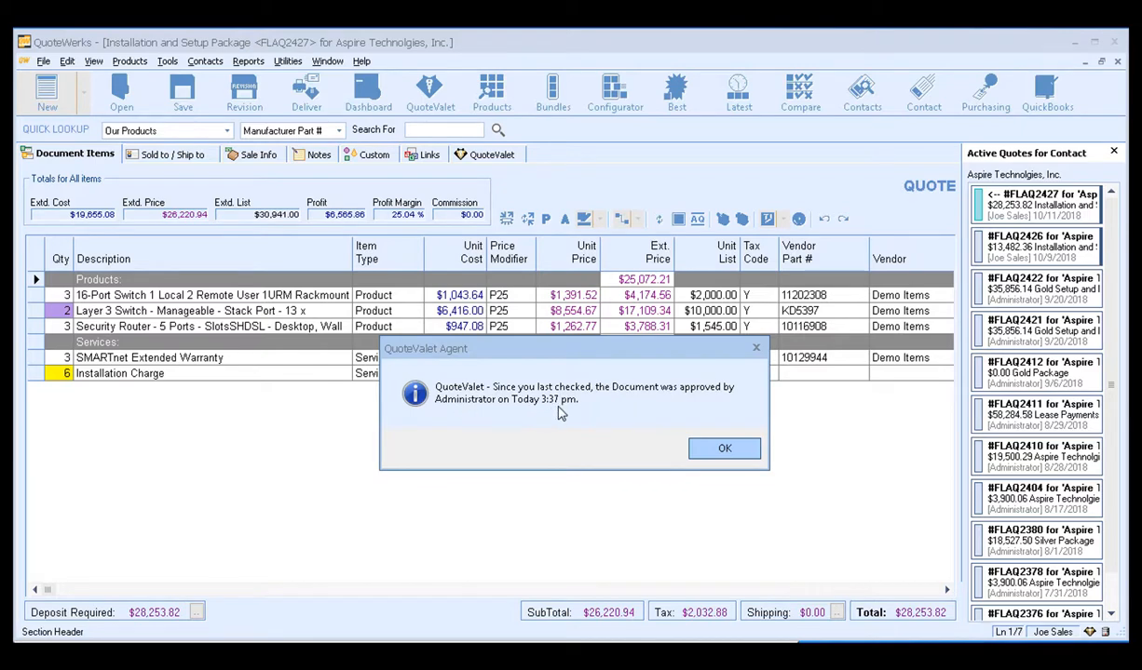
left_click(718, 448)
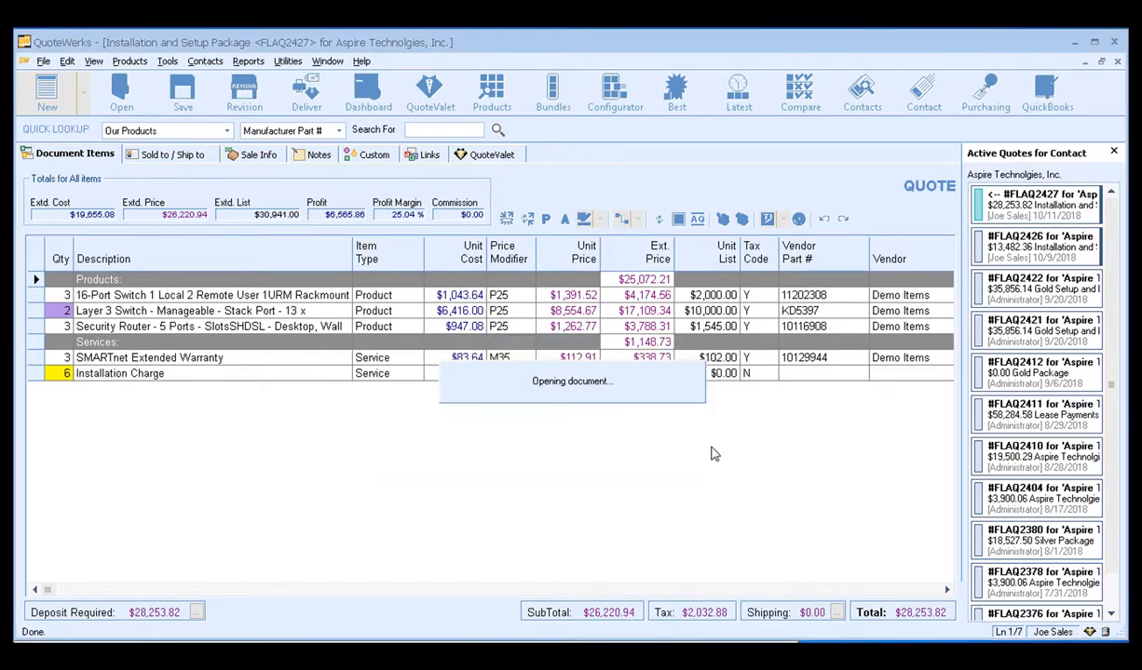
left_click(1113, 151)
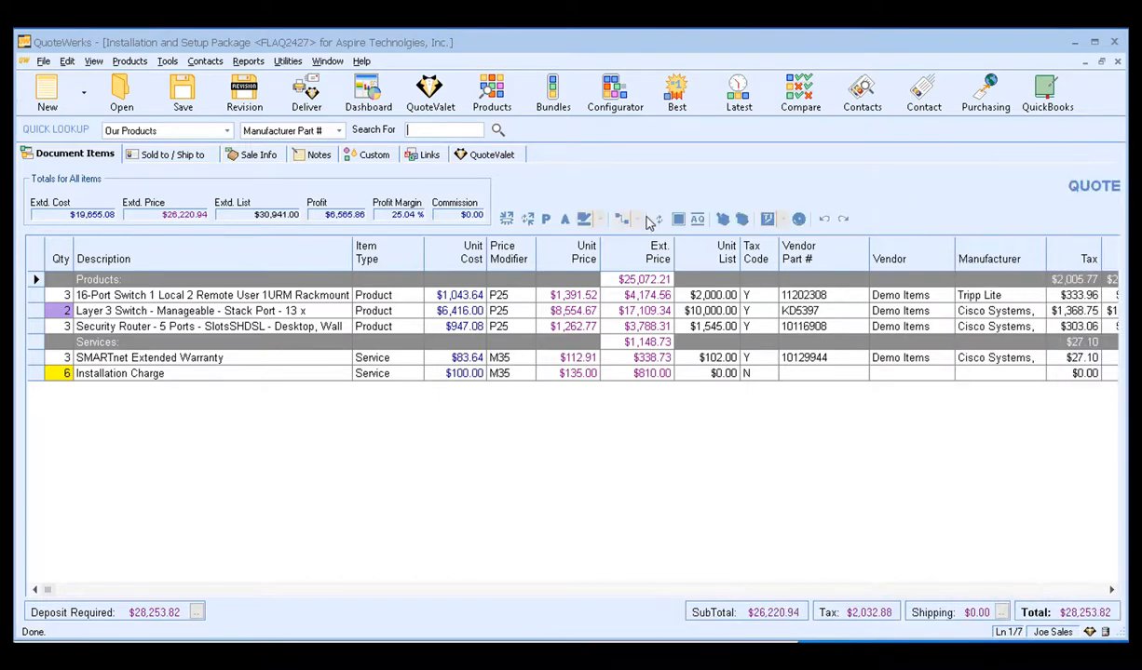
Step: Try to unlock the approved quote in its sale information, cancel, and return to the document items
left_click(257, 154)
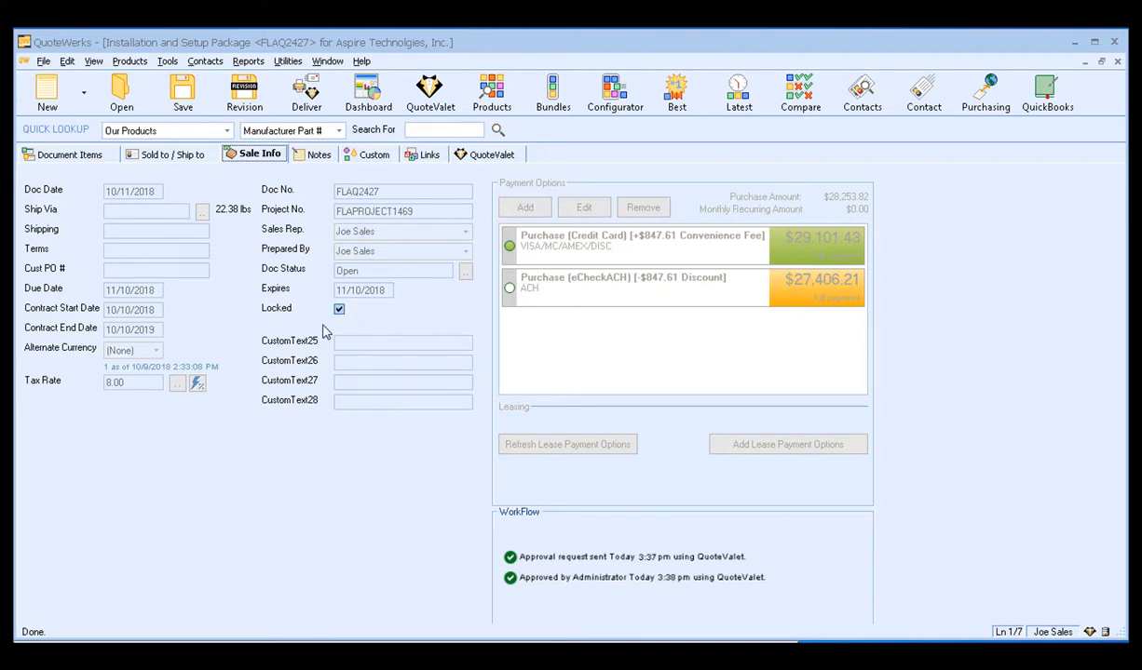
left_click(339, 309)
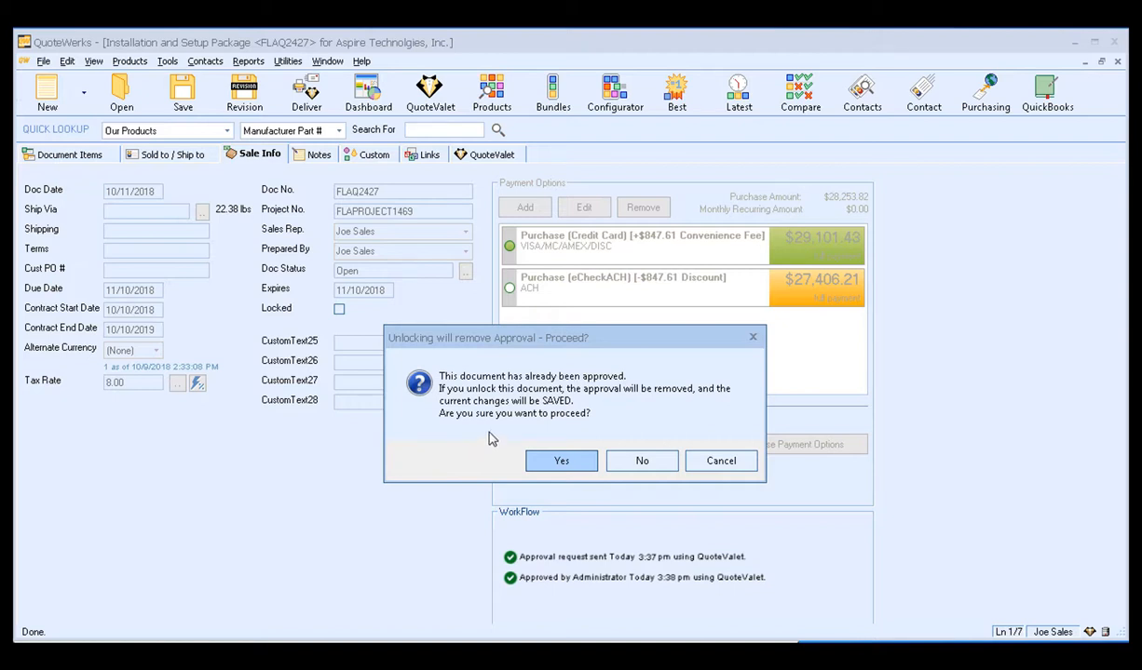
left_click(697, 461)
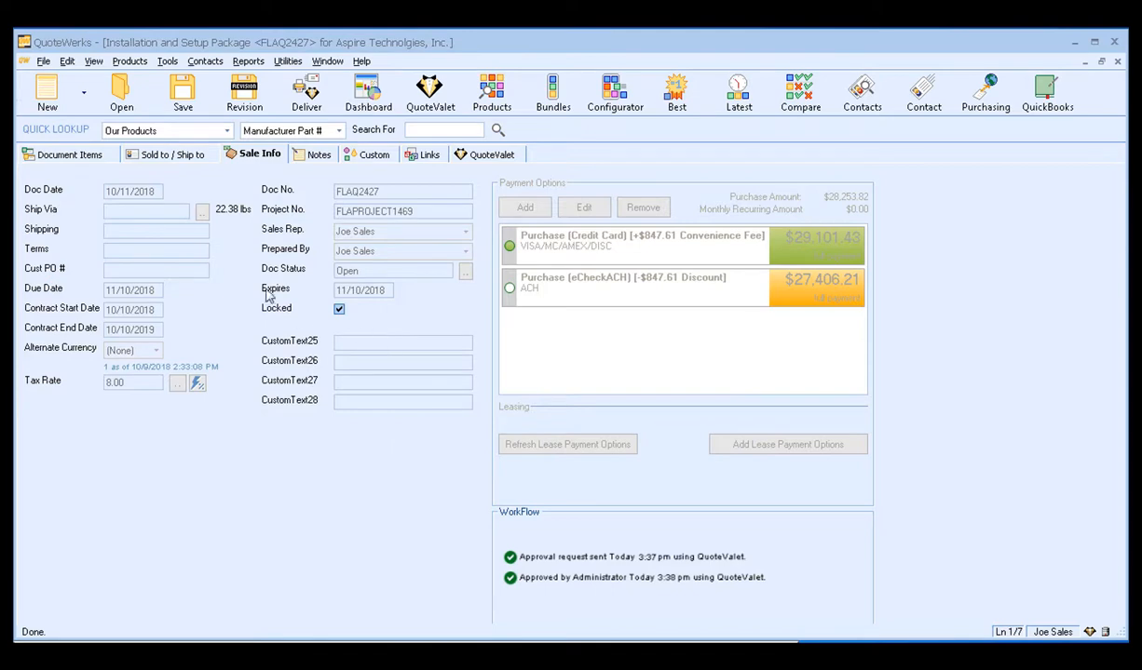
left_click(92, 162)
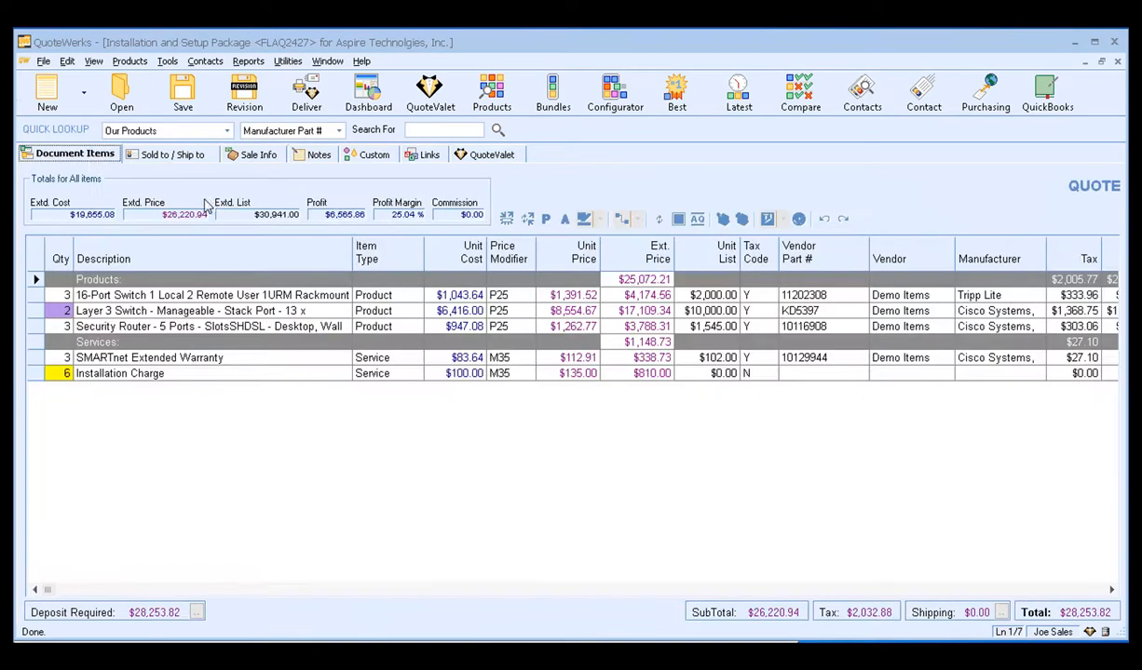
Step: Upload the approved quote to QuoteValet with the CustomerFacing template
left_click(306, 101)
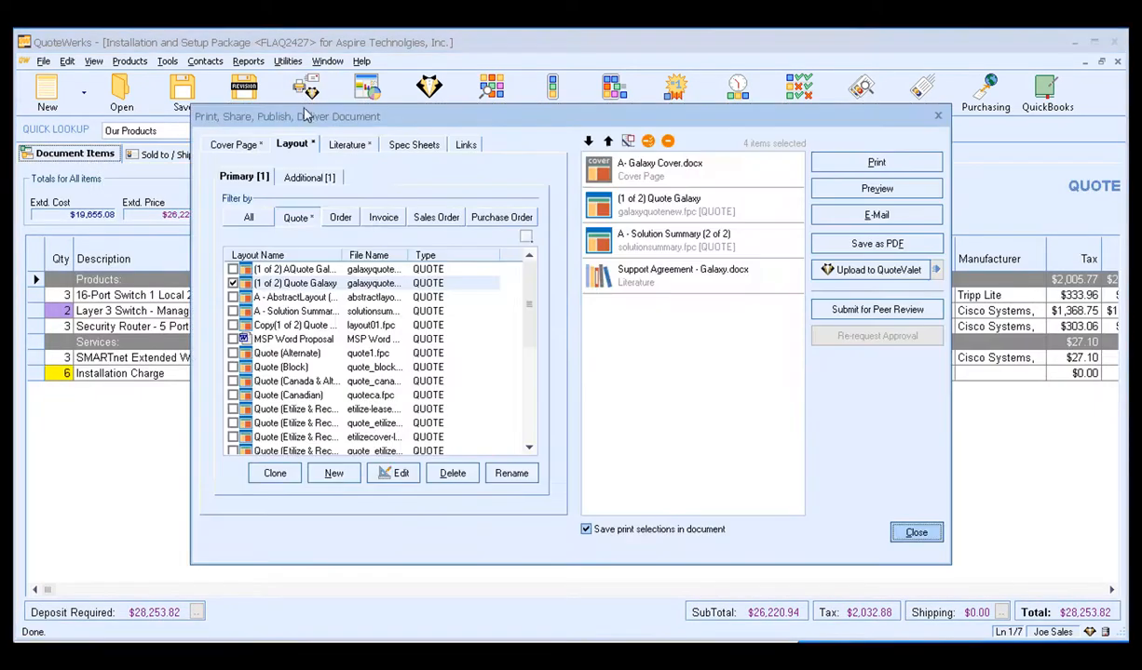
left_click(870, 270)
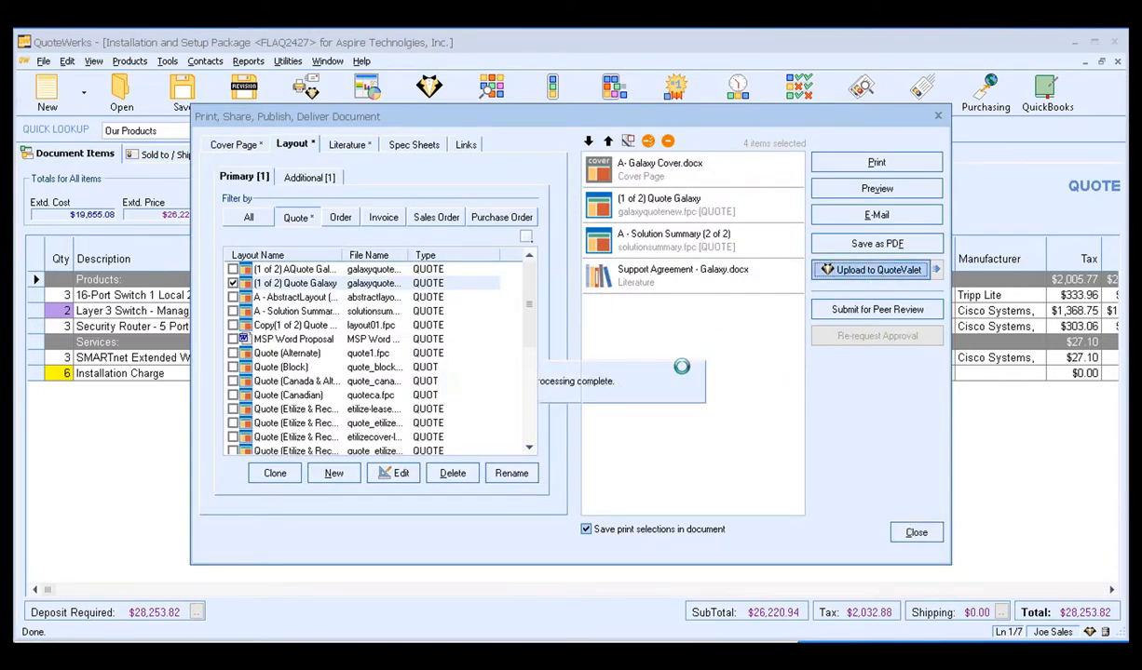
left_click(665, 358)
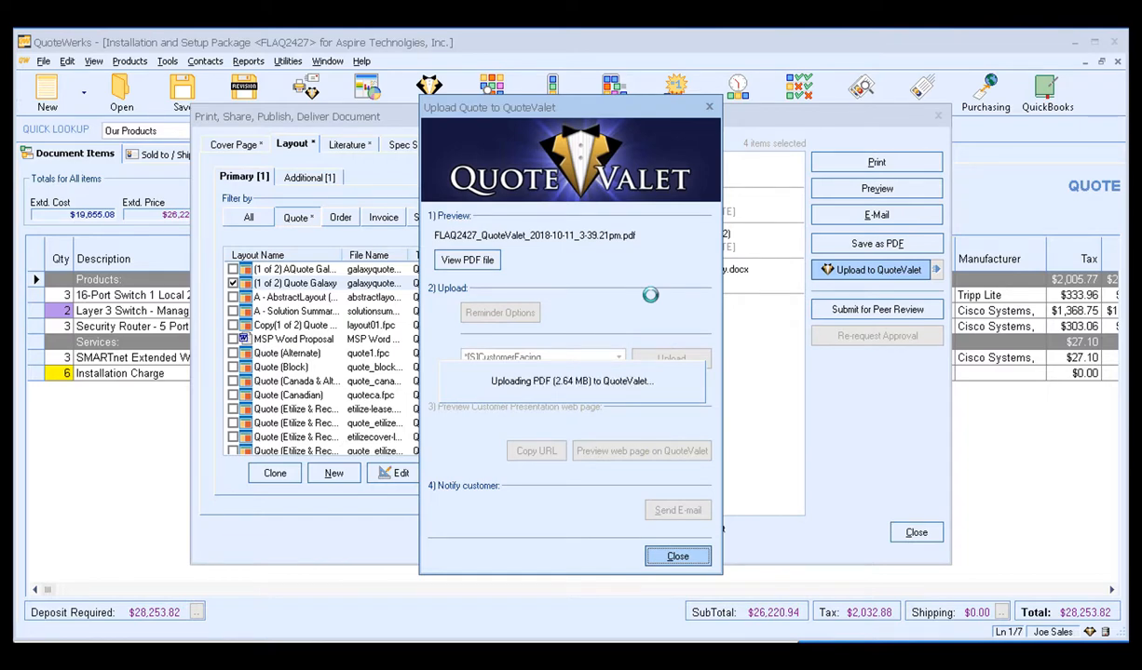
Step: View the customer notification e-mail for the uploaded quote, and close it along with the upload and delivery dialogs
left_click(672, 512)
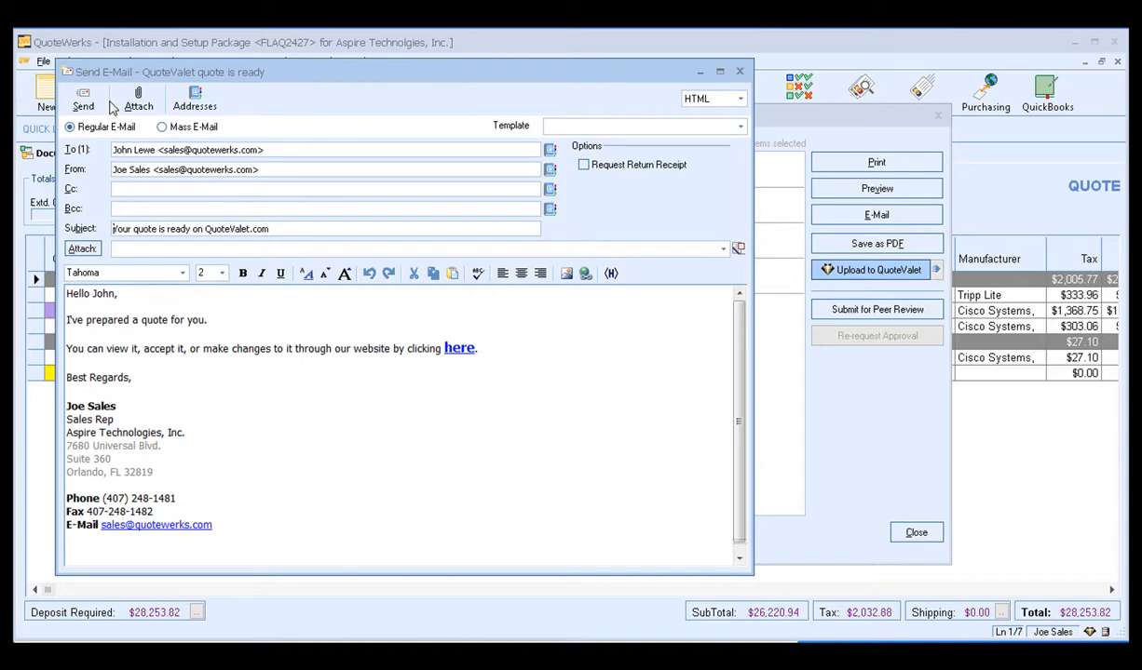
left_click(738, 72)
left_click(677, 556)
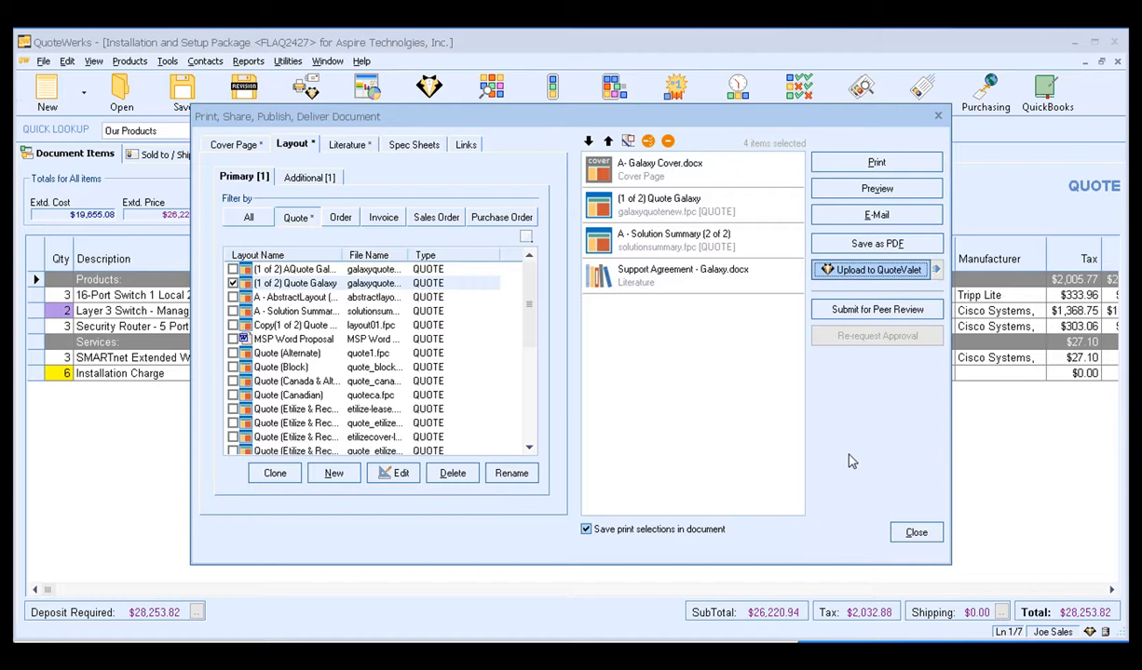
left_click(912, 532)
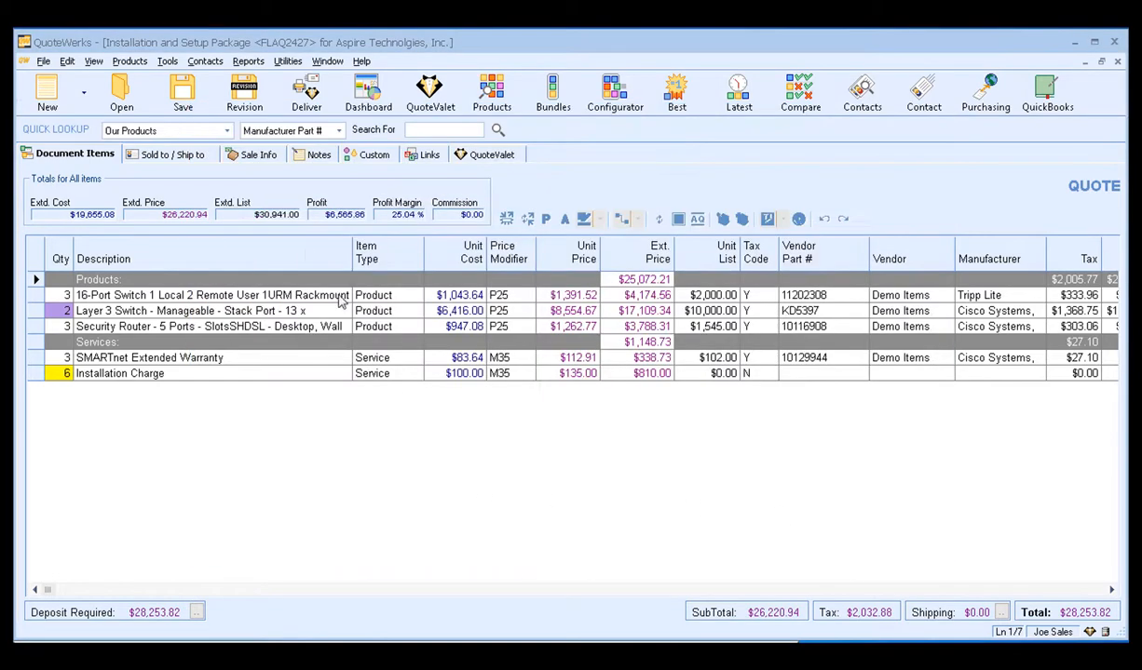
Step: Unlock the approved quote in its sale information, confirming the change, and return to the document items
left_click(253, 155)
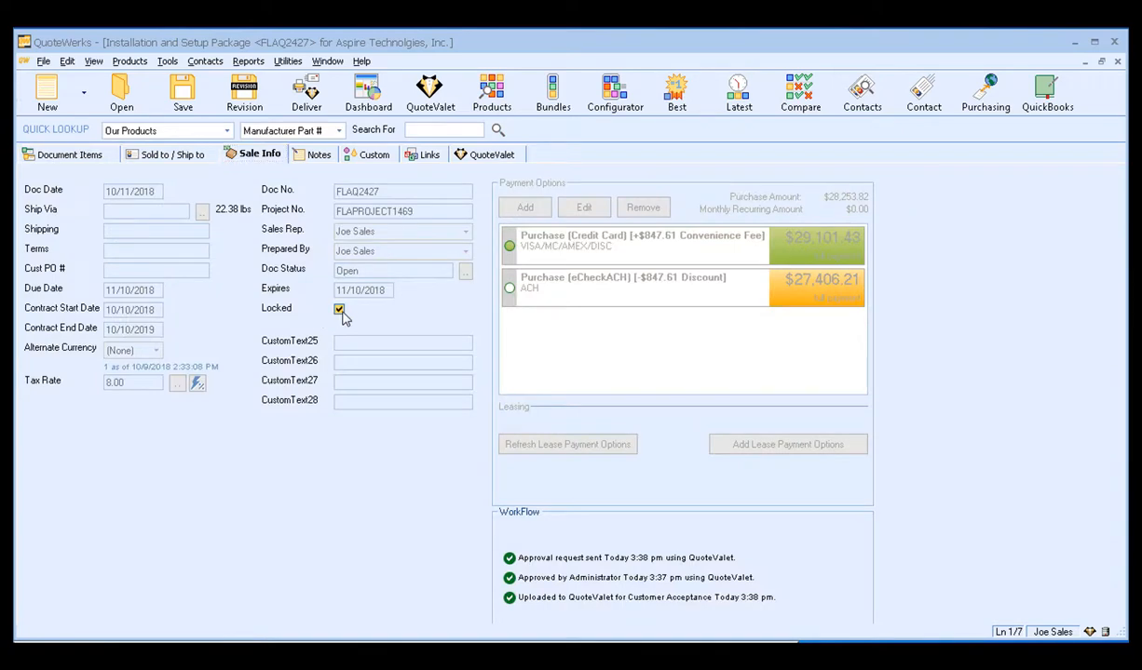
left_click(339, 308)
left_click(559, 463)
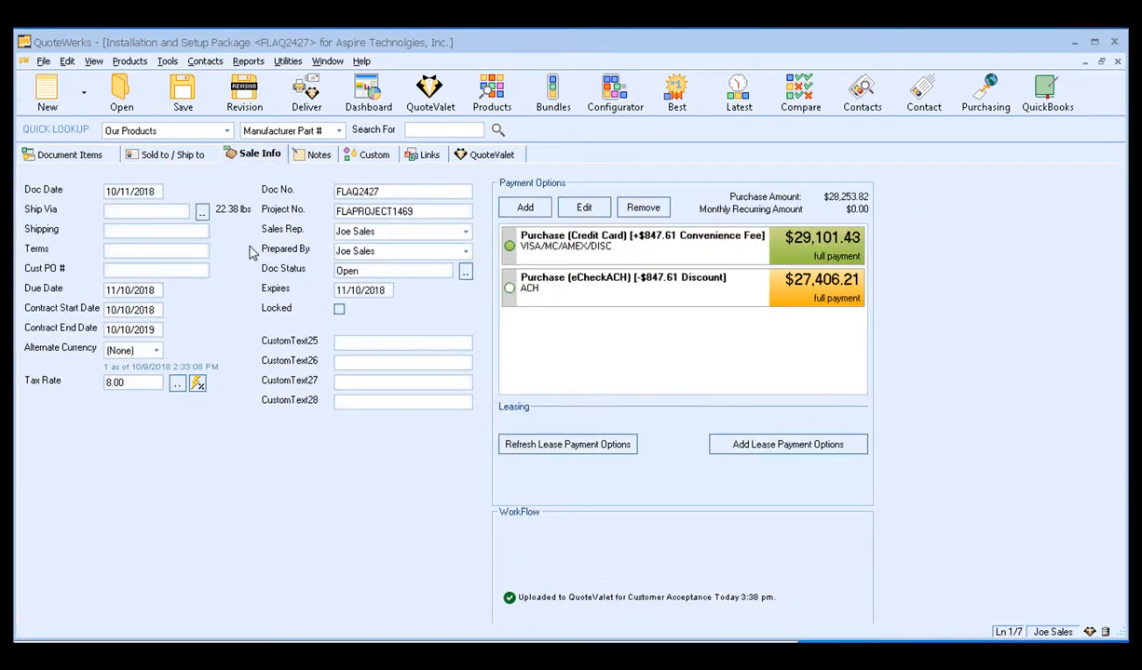
left_click(70, 156)
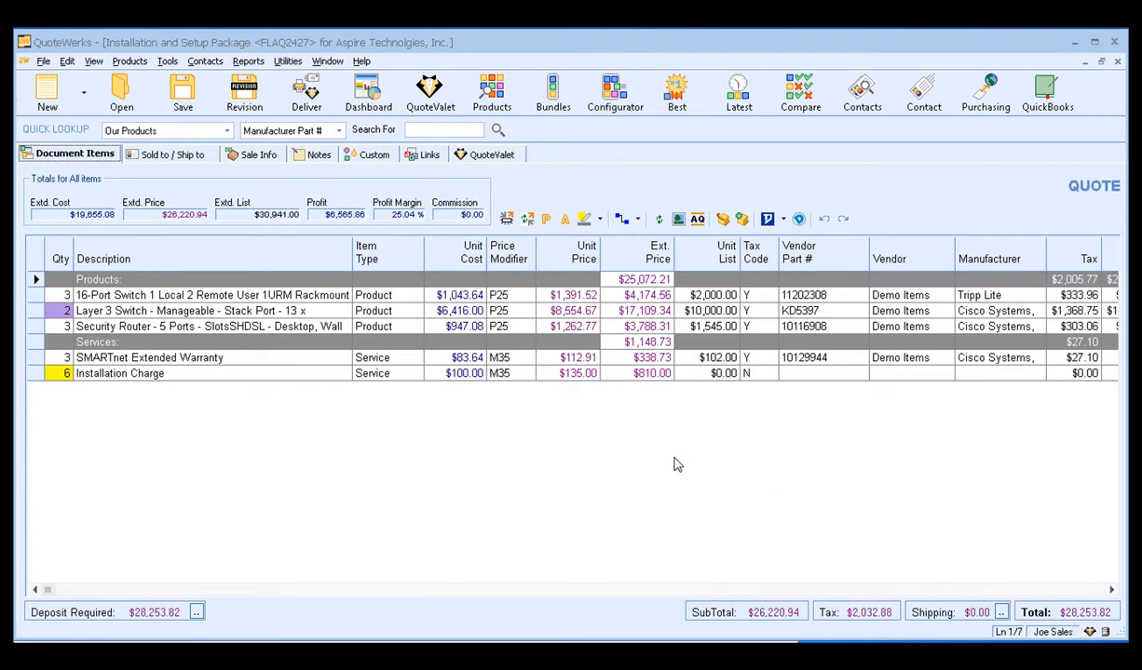
Step: Add a Customer Discount line below Installation Charge with a unit price of -14000
left_click(37, 374)
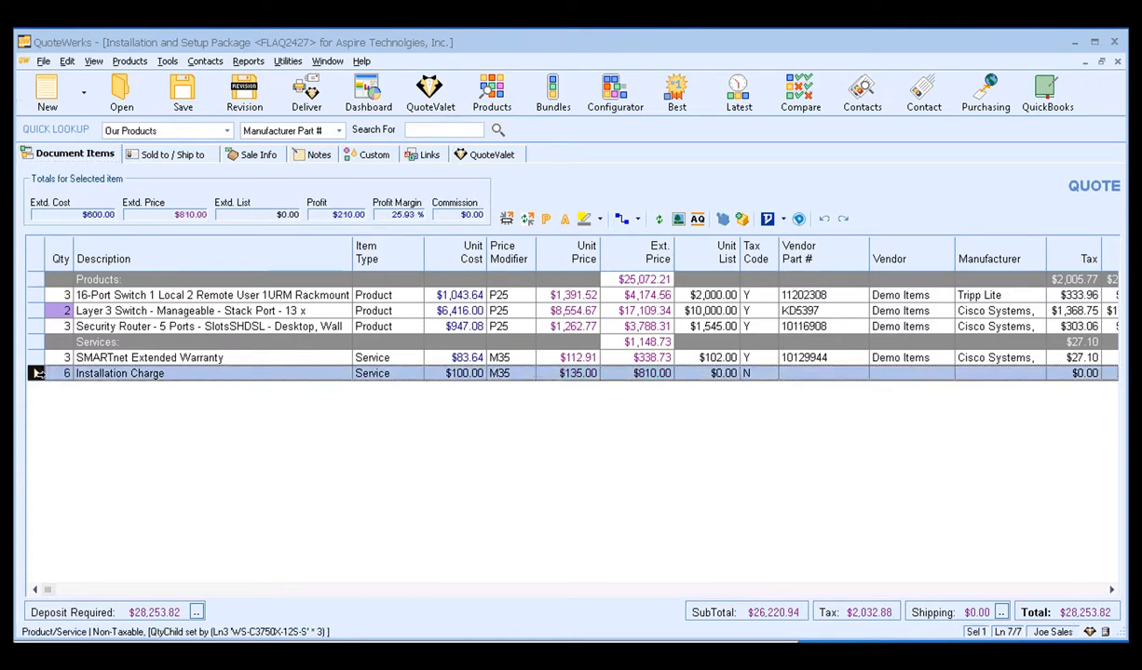
key("Down")
left_click(97, 390)
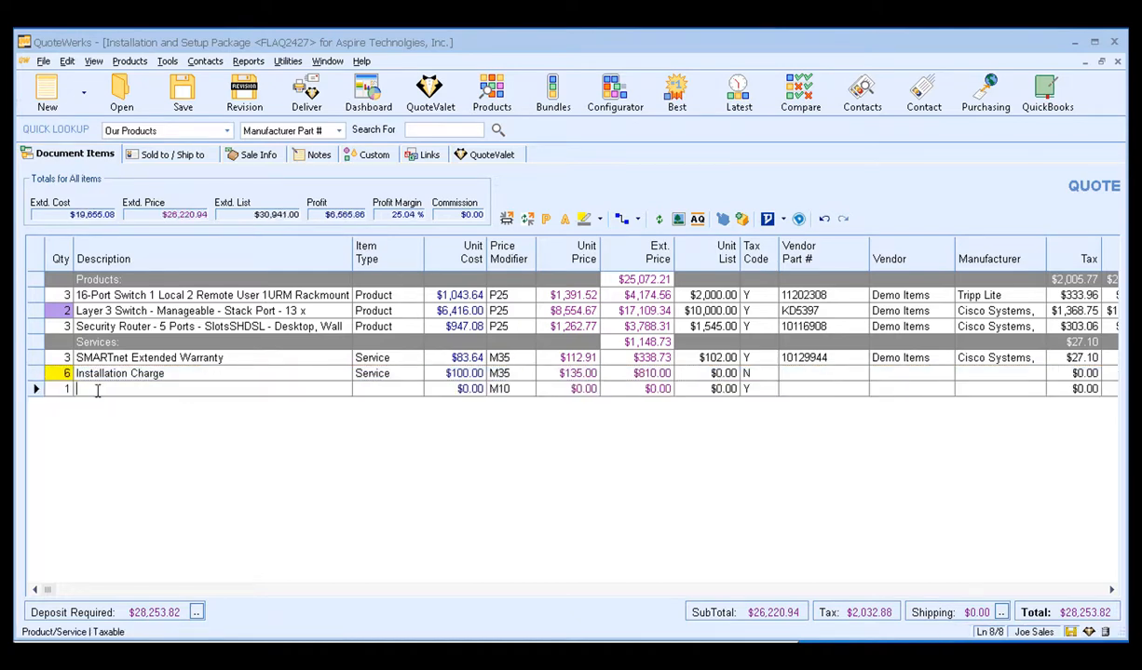
type("Customer Discount")
left_click(559, 389)
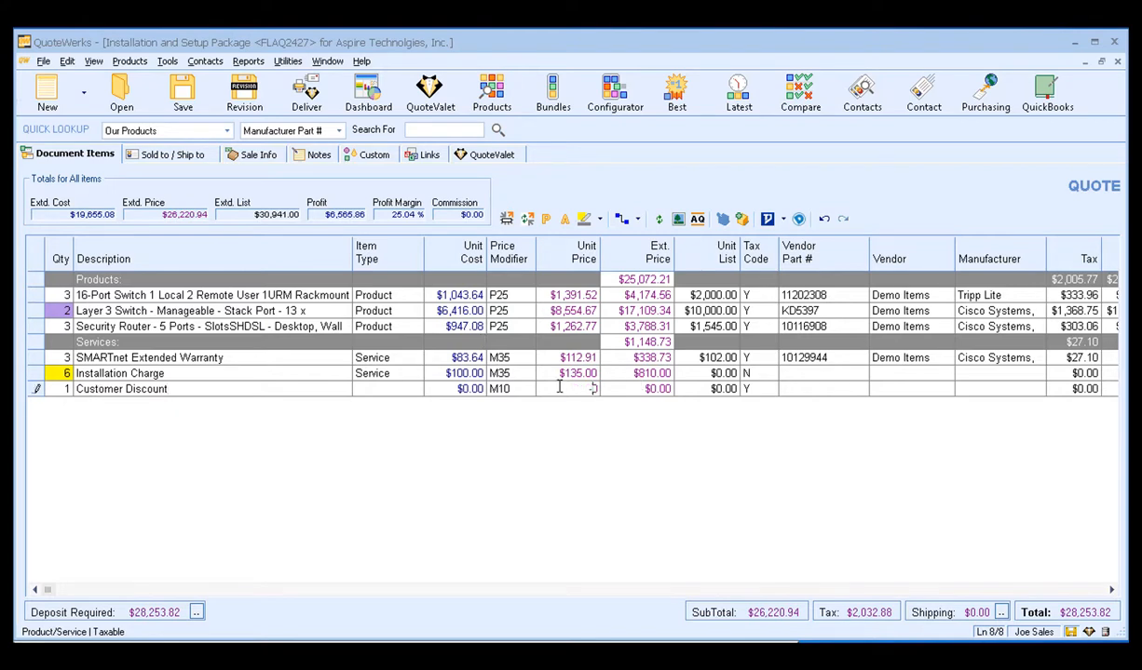
type("-14000")
key("Tab")
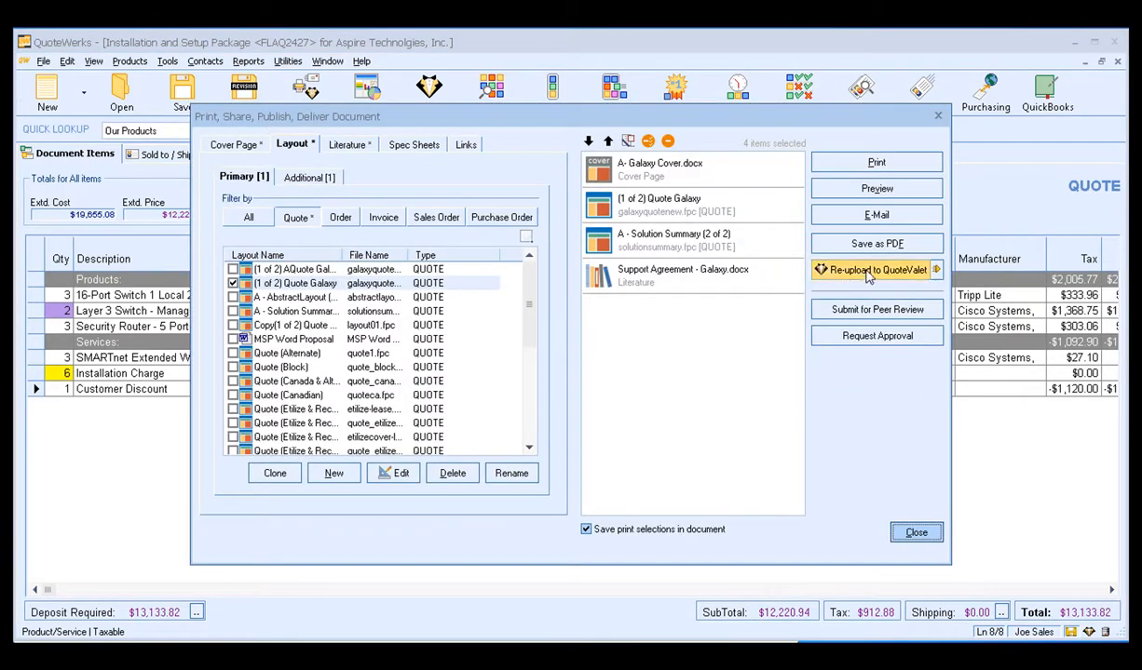
Step: Try to re-upload the discounted quote to QuoteValet, dismiss the approval notice and close the delivery dialog
left_click(831, 268)
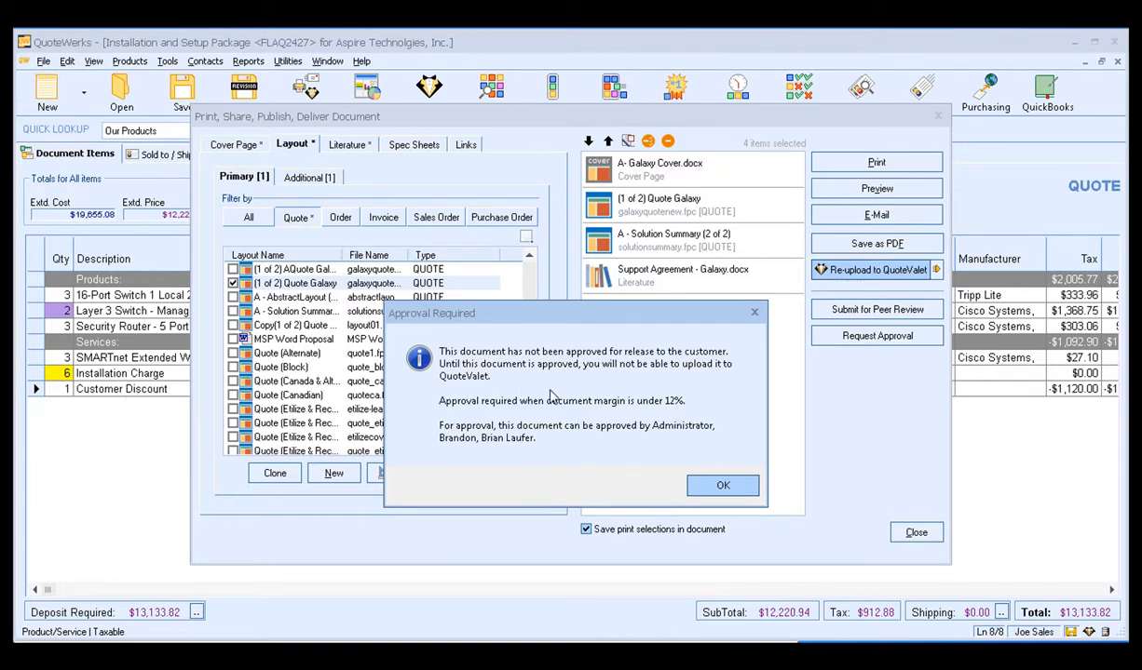
left_click(716, 483)
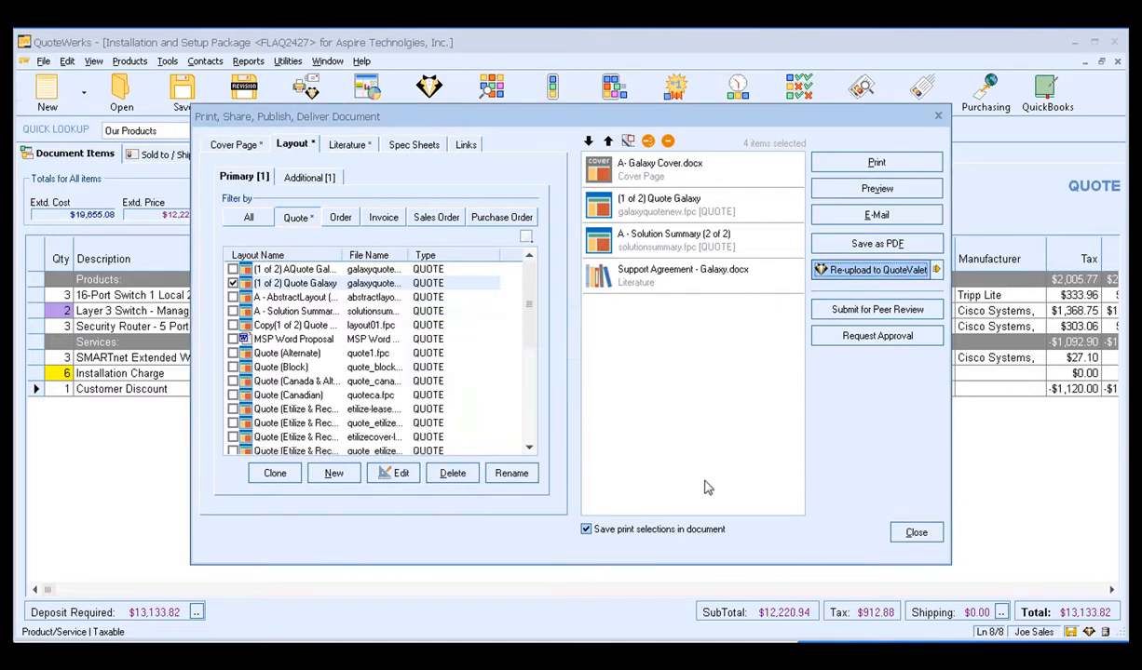
left_click(914, 532)
Step: Delete the Customer Discount line from the quote
left_click(37, 389)
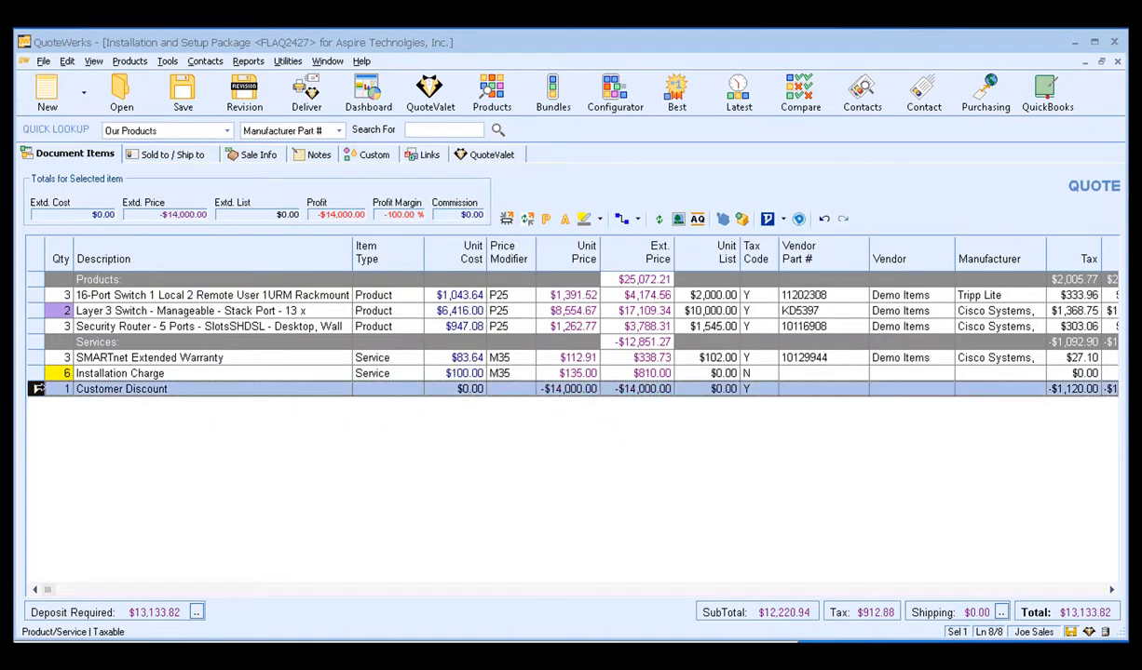
key("Delete")
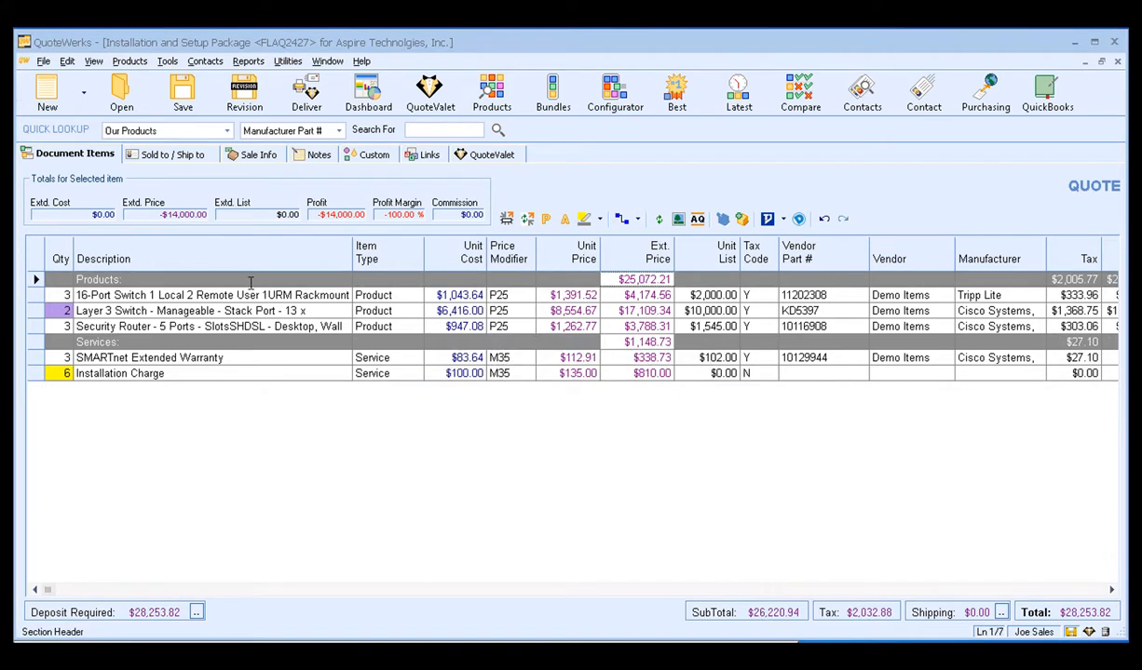
left_click(231, 295)
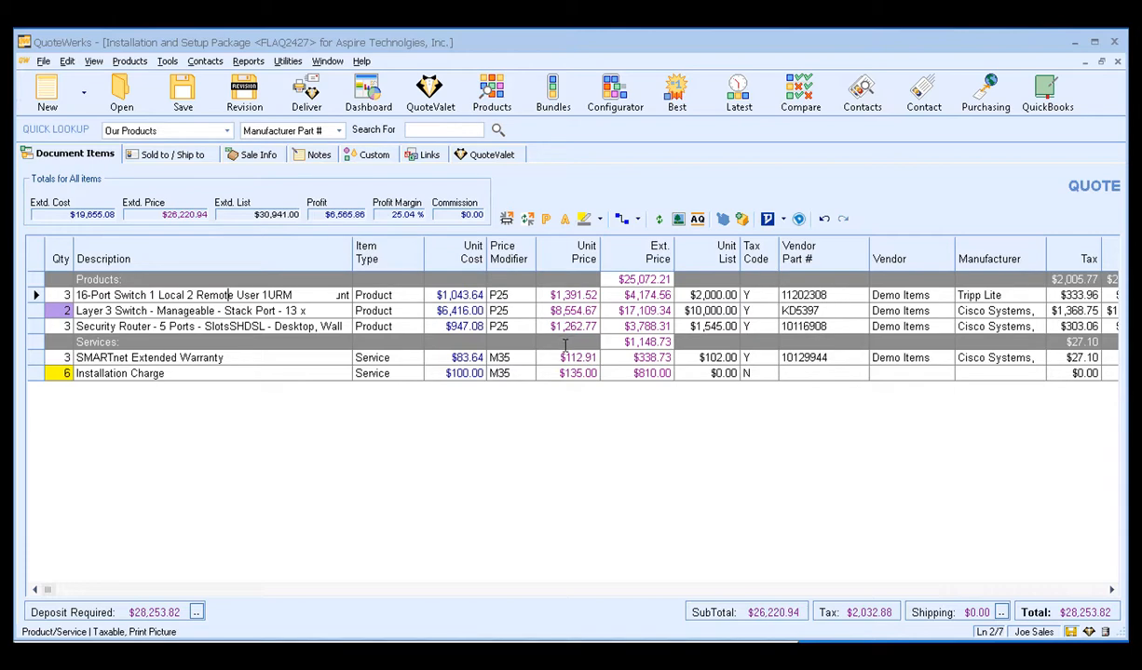
Step: Request approval for the quote, saving it and overwriting the QuoteValet copy, and close the request e-mail and delivery dialog
left_click(305, 98)
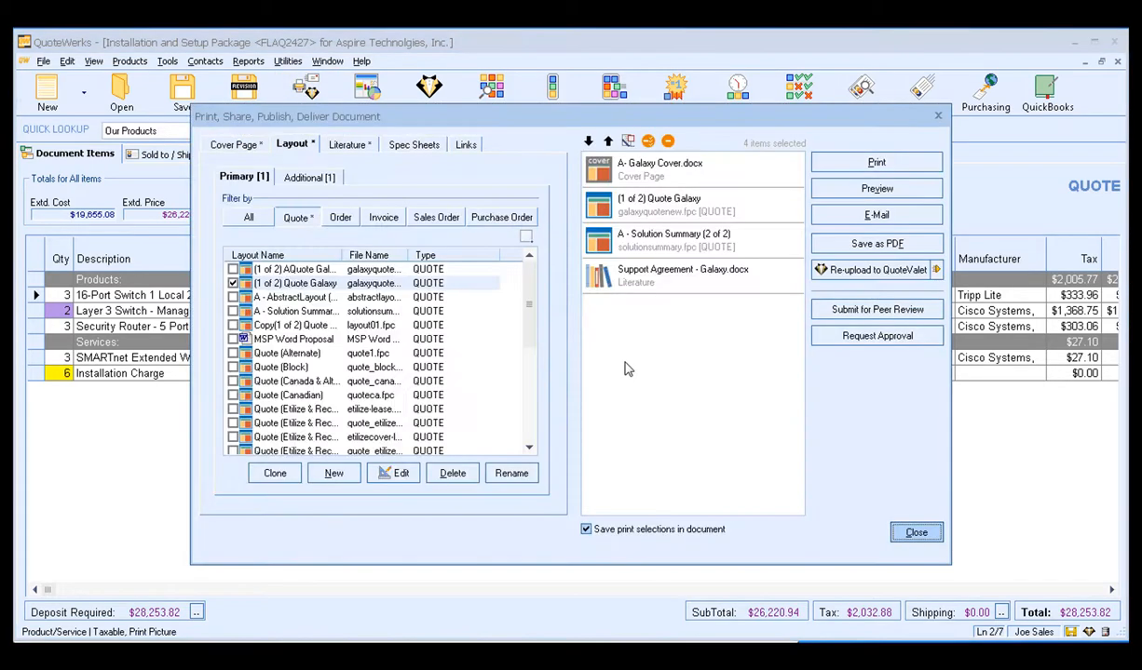
left_click(876, 336)
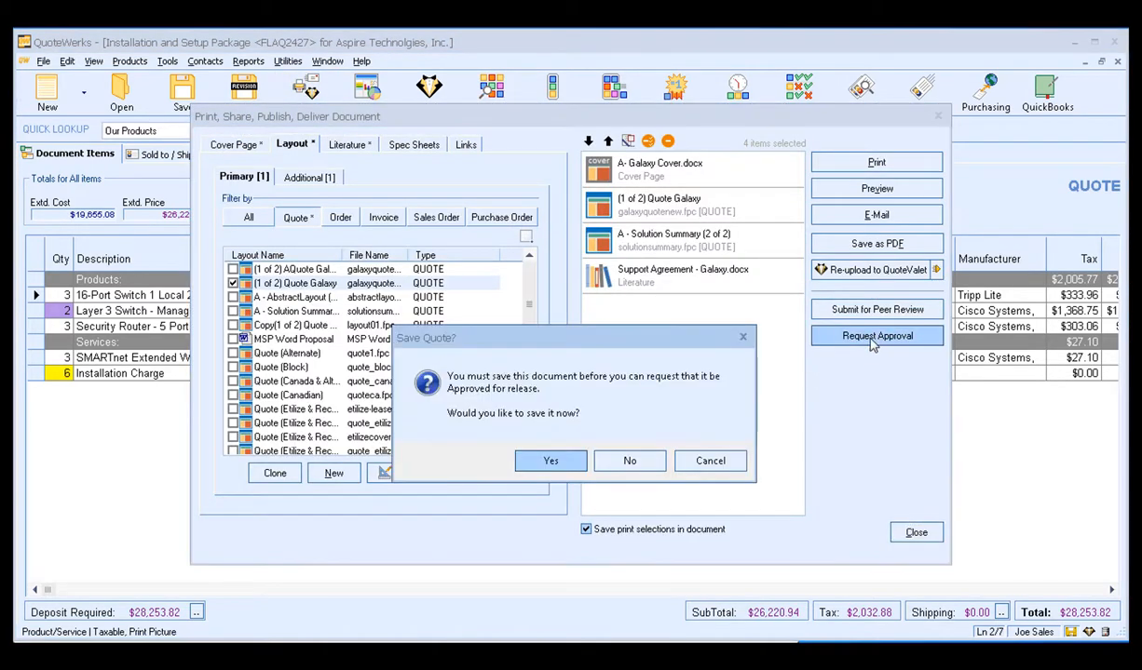
left_click(573, 461)
key("Return")
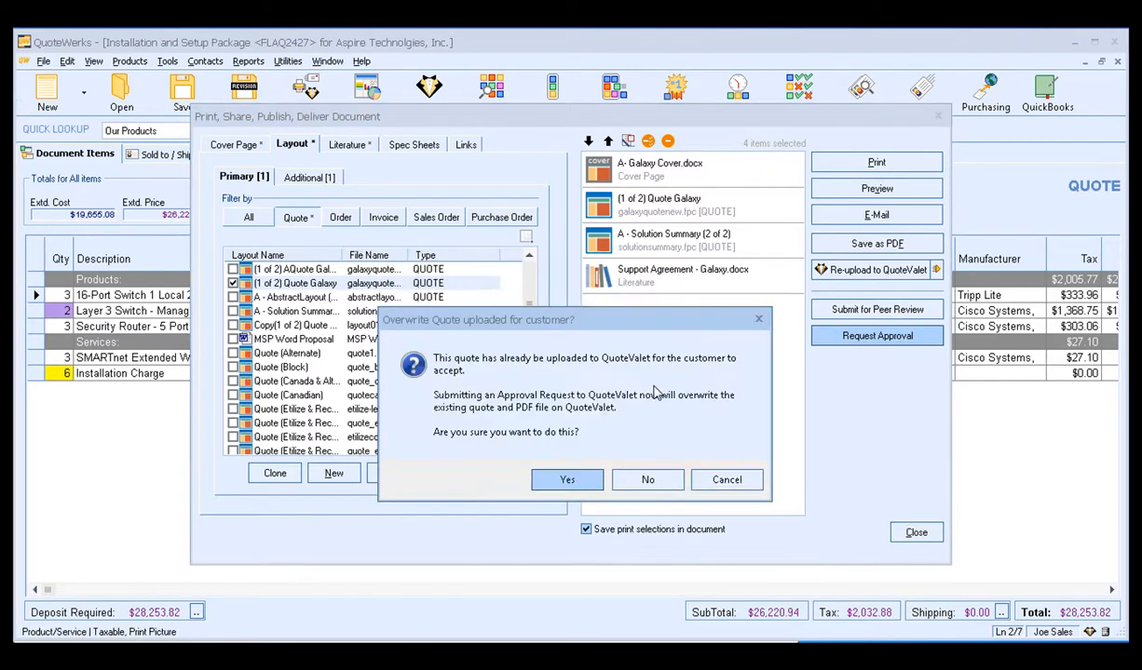
left_click(567, 478)
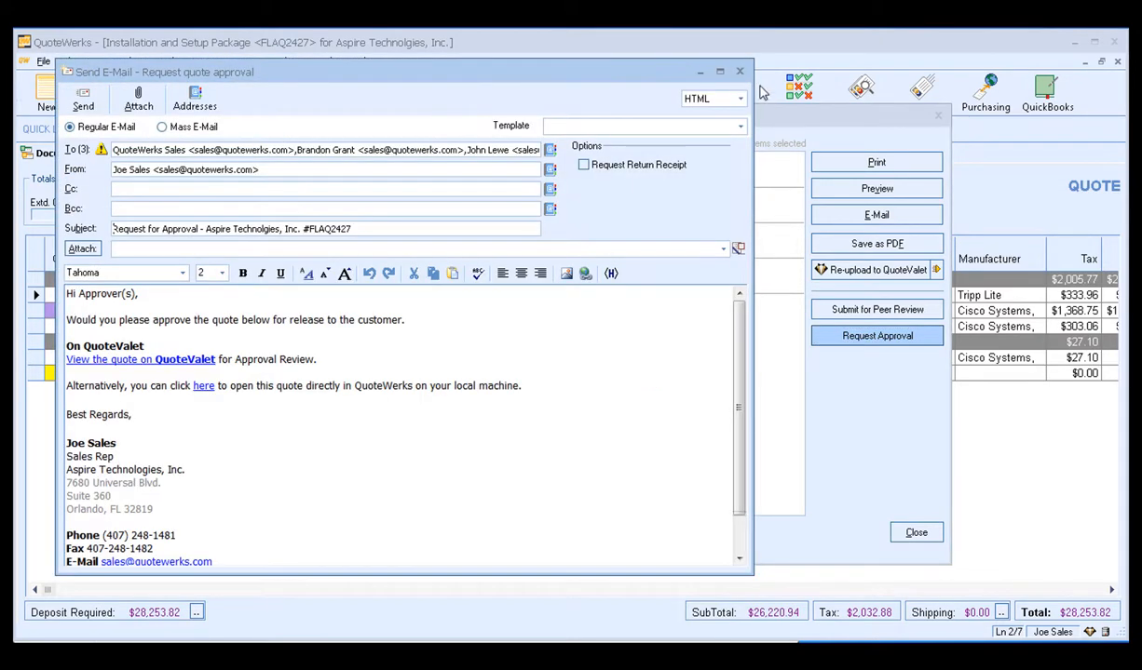
left_click(706, 69)
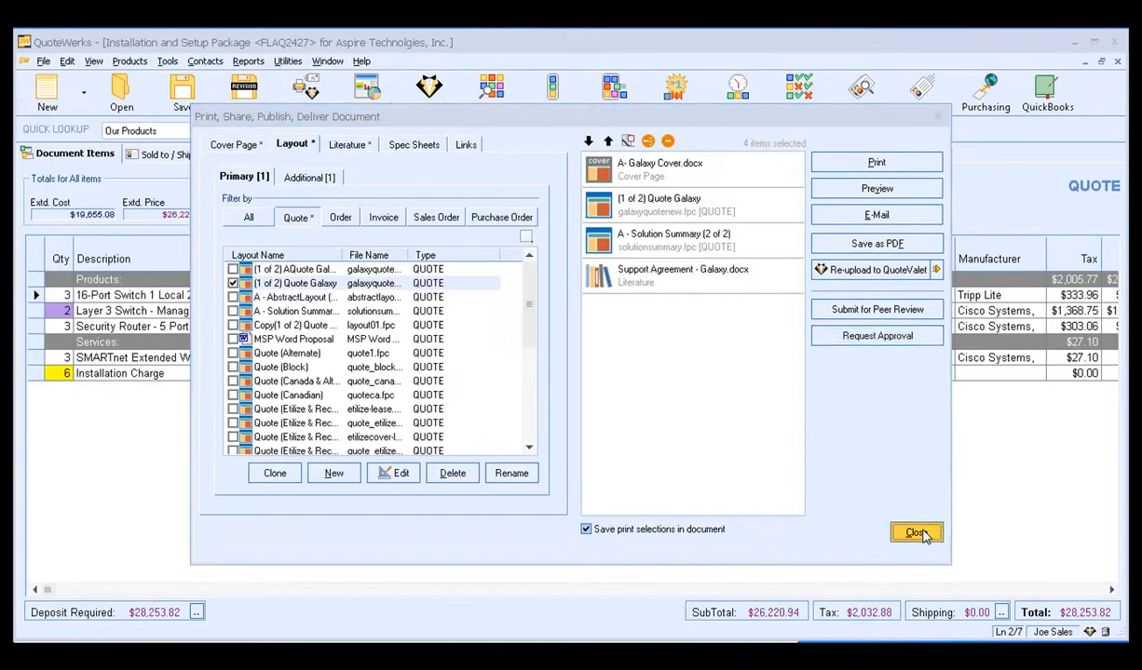
left_click(914, 532)
Step: Log in to QuoteWerks as the Administrator user, entering the account password
left_click(43, 62)
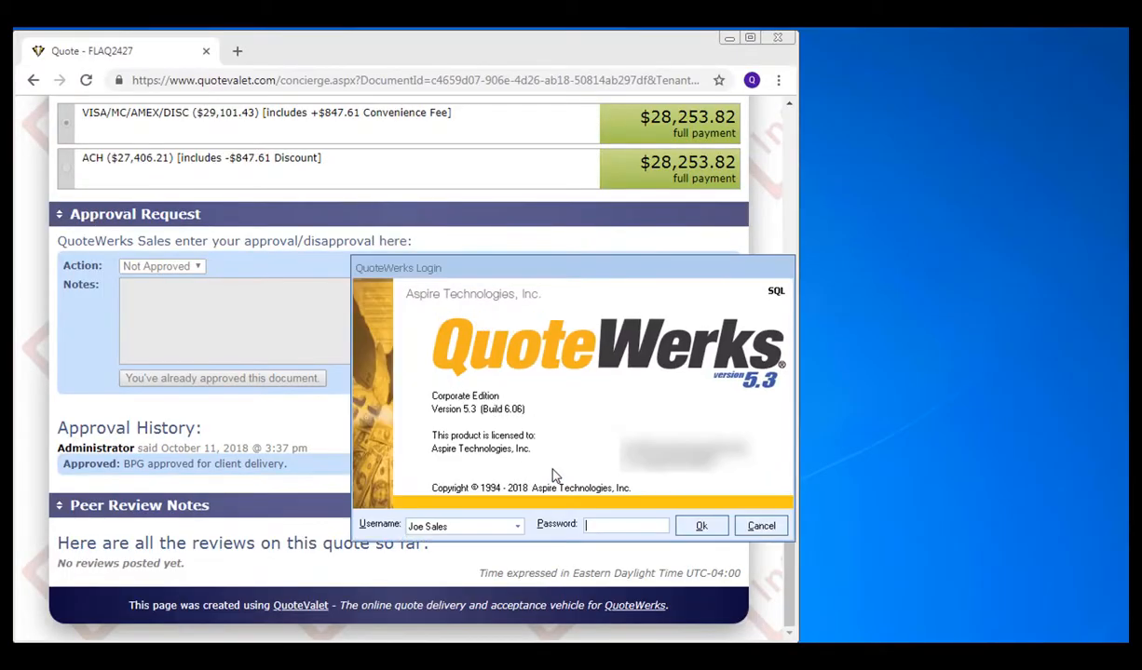
left_click(498, 527)
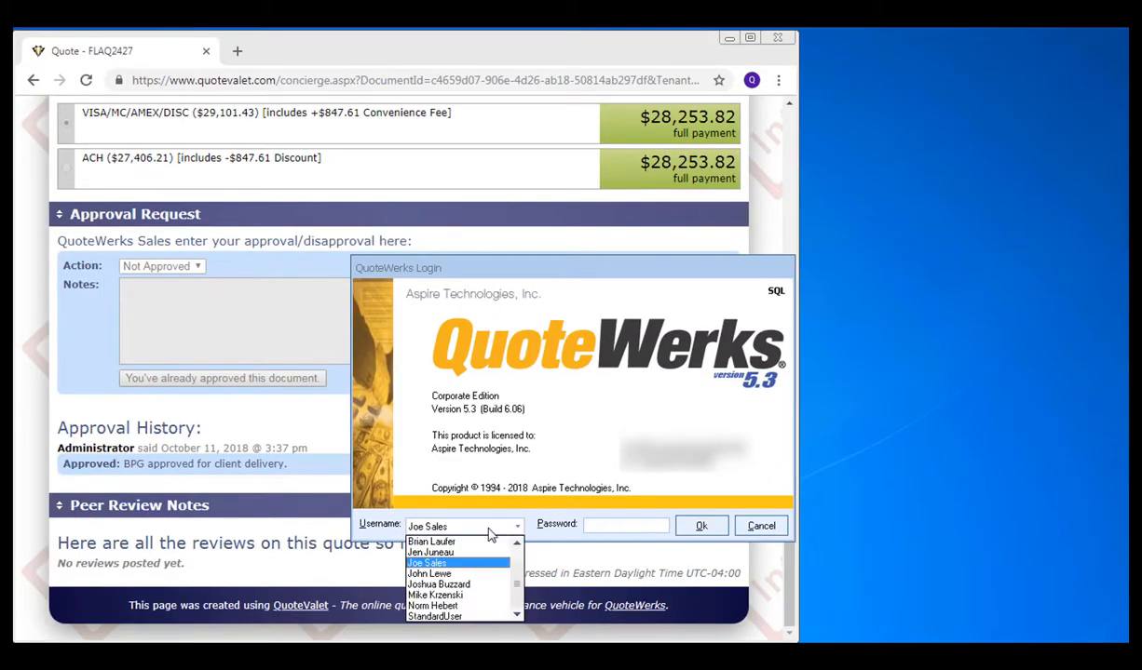
scroll(451, 559, "up", 1)
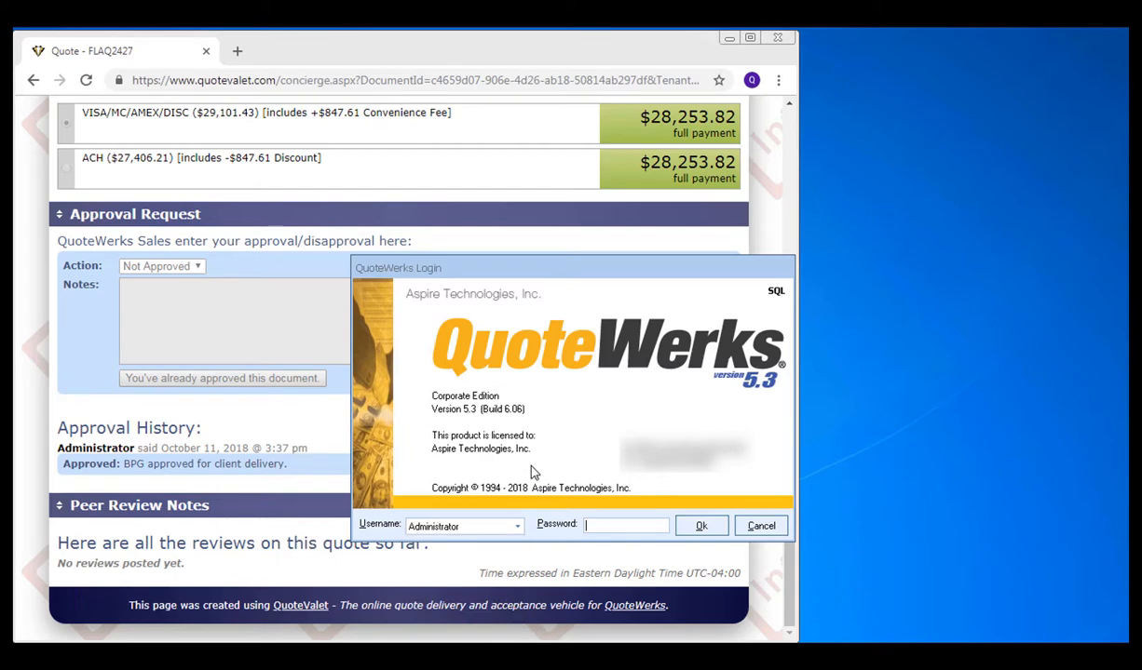
type("******")
key("Return")
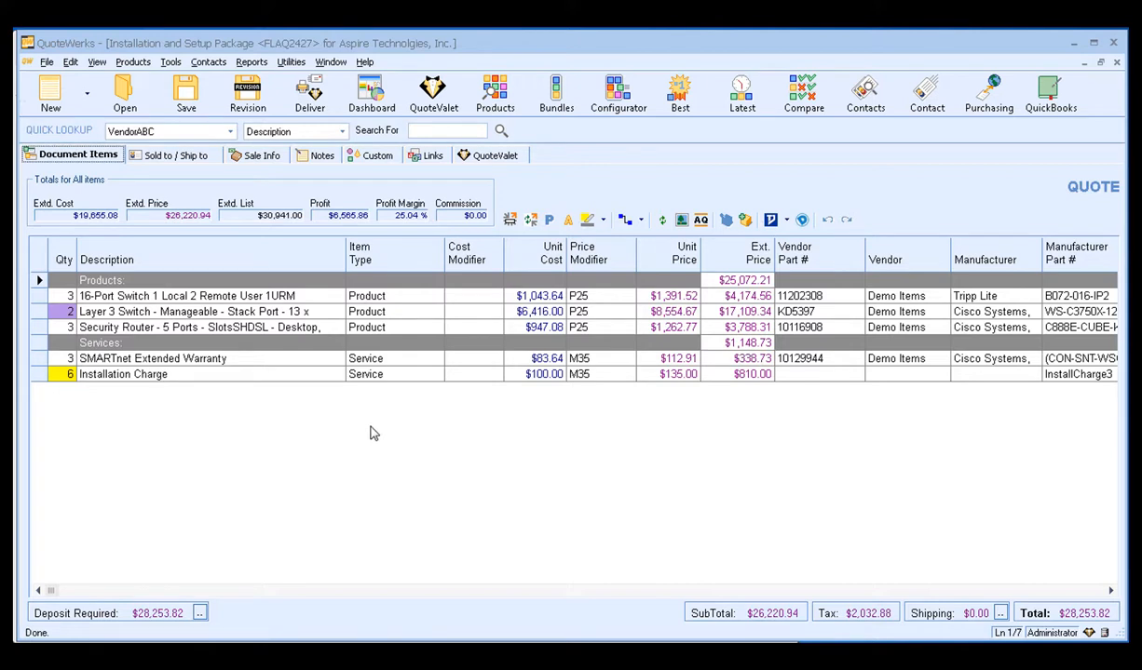
Step: Approve the open quote manually as Administrator, confirm the approval and close the approval notification e-mail
left_click(46, 62)
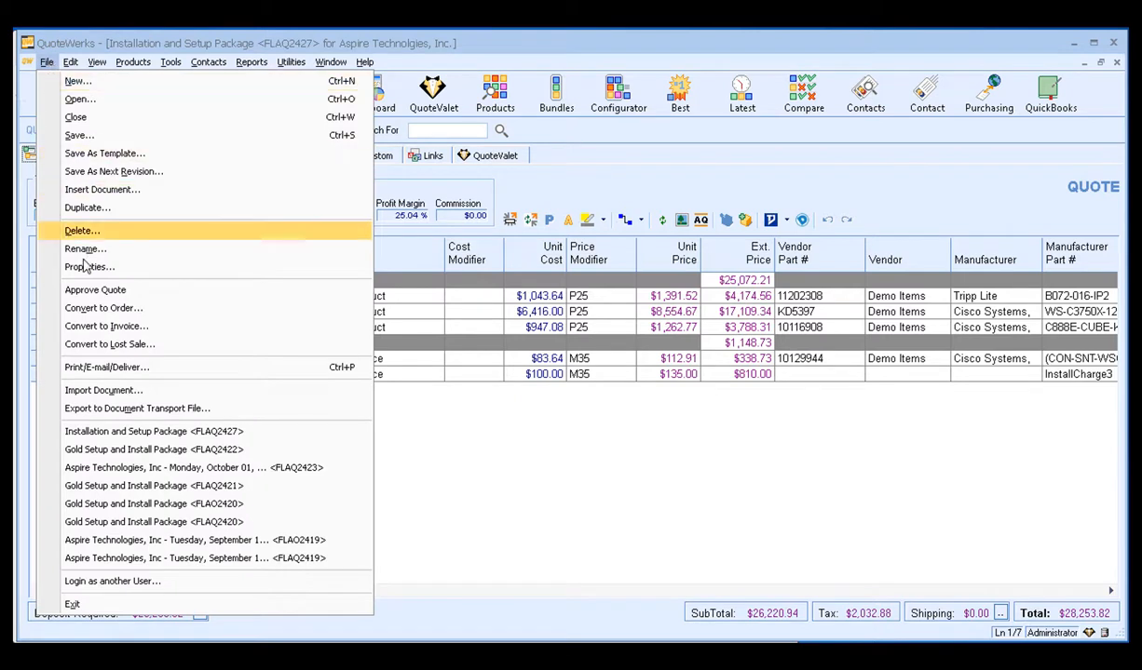
left_click(215, 290)
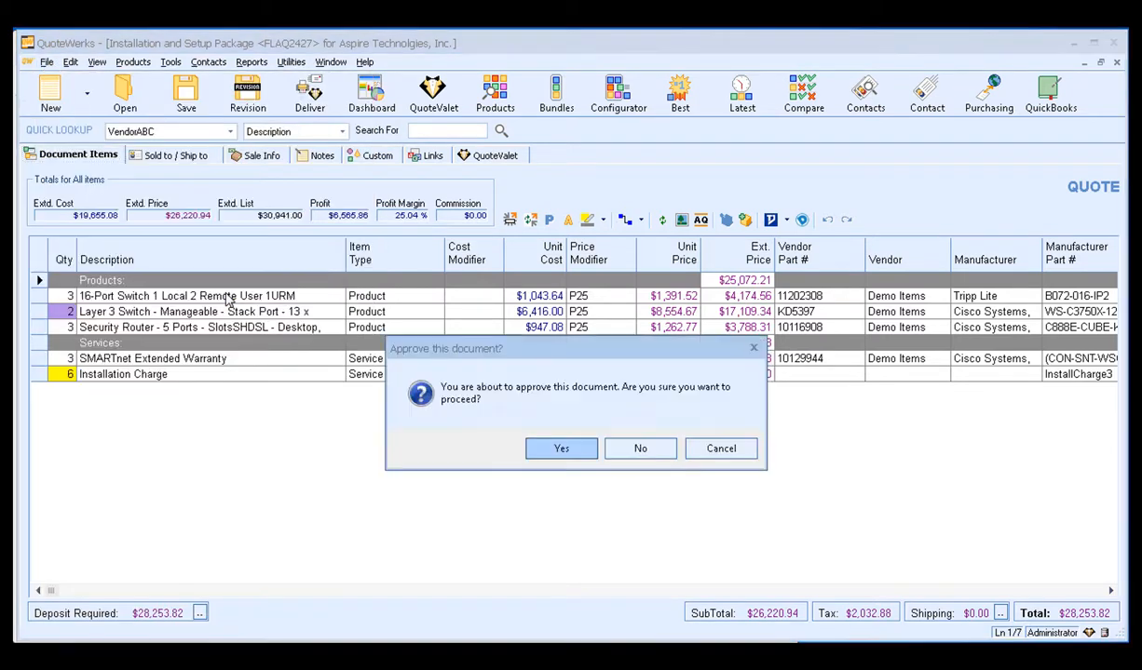
left_click(562, 451)
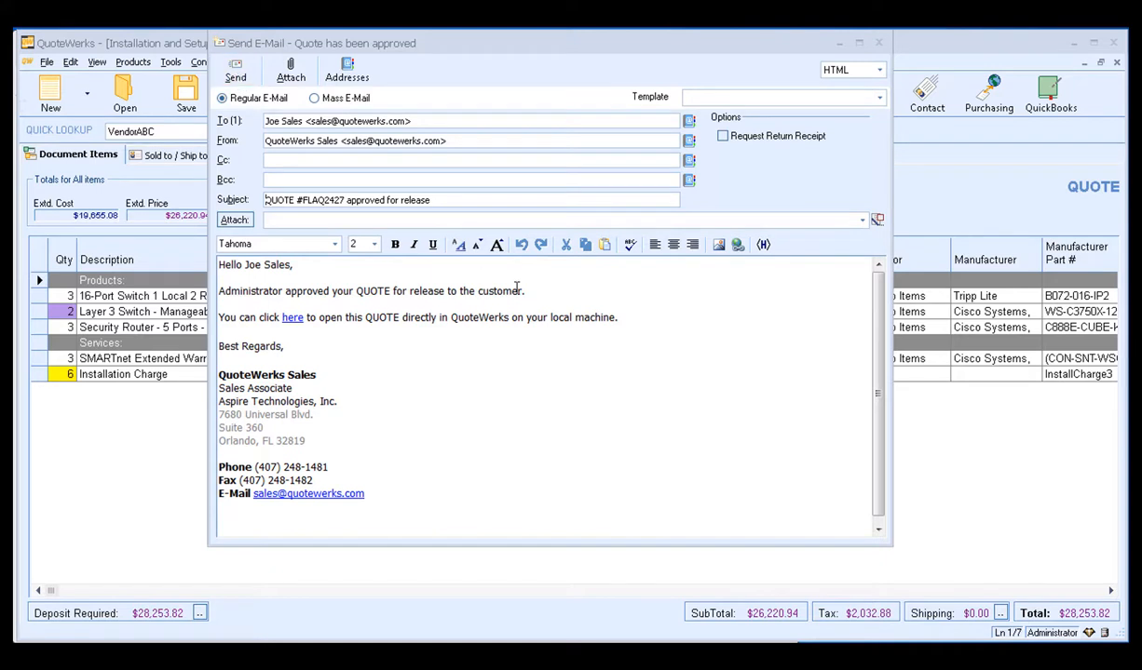
left_click(878, 43)
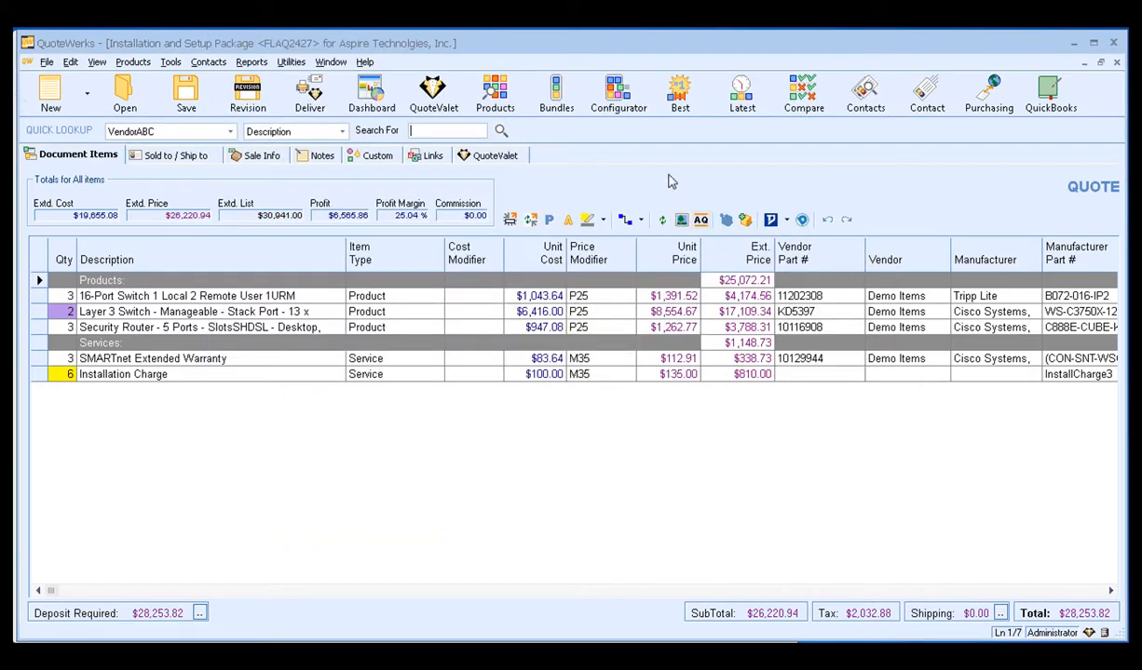
Step: Close the approved quote and log back in as the sales representative, entering the account password
left_click(1116, 64)
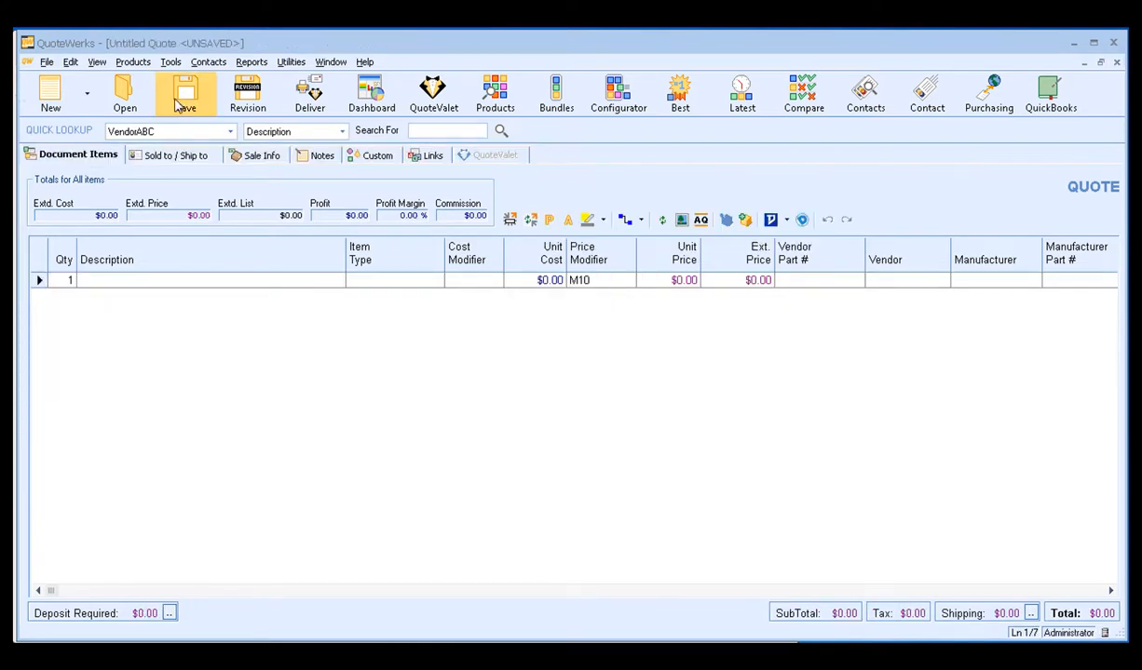
left_click(46, 62)
left_click(157, 584)
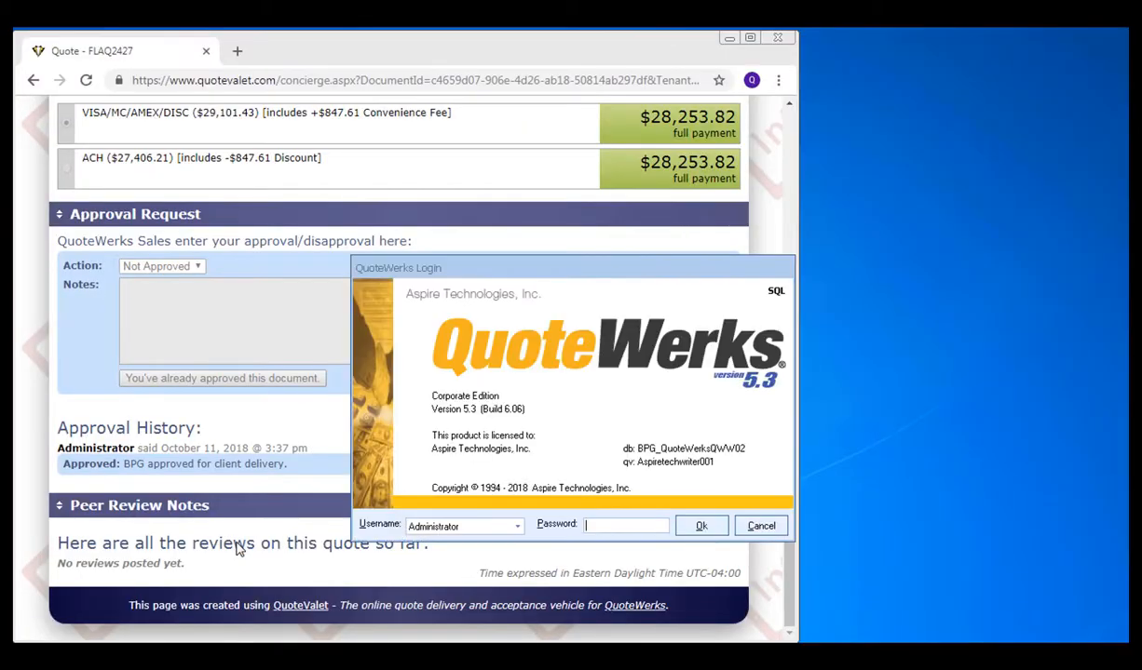
left_click(463, 527)
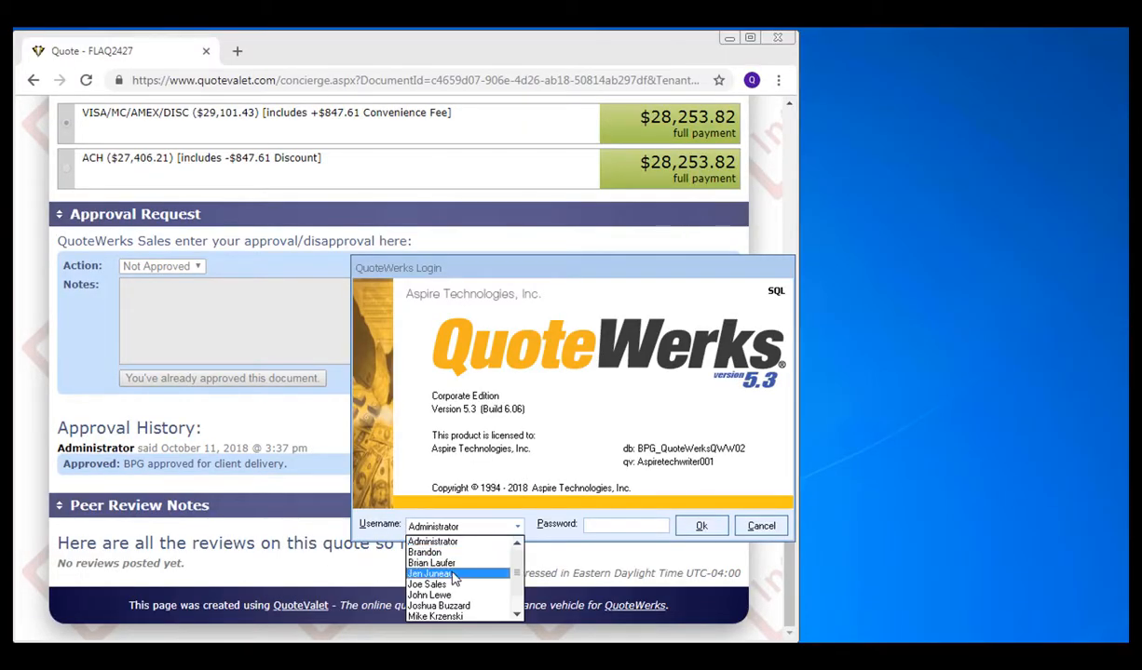
left_click(453, 585)
type("****")
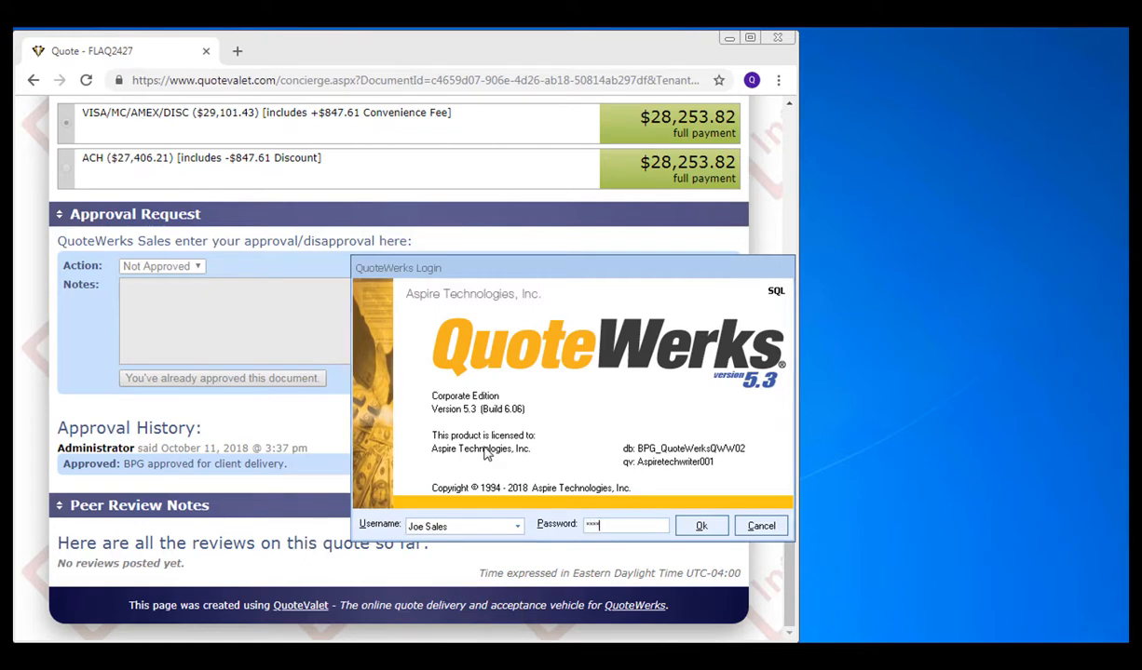
key("Return")
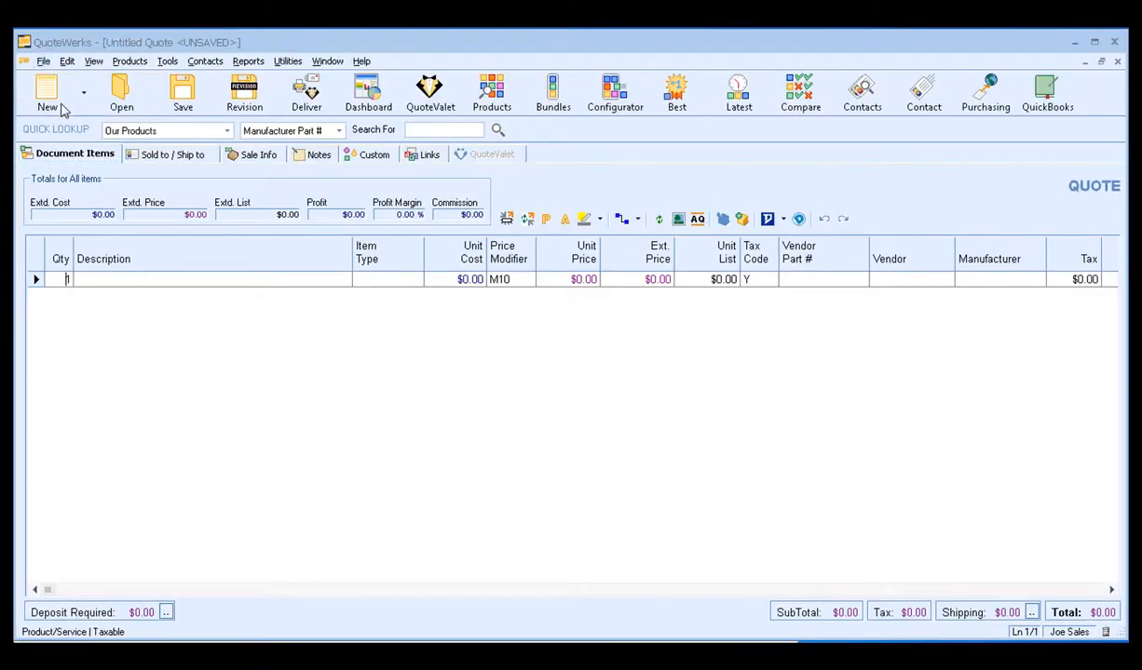
Step: Reopen the latest Installation and Setup Package quote, dismissing the active quotes list, and review its lock and workflow status in the sale information
left_click(43, 62)
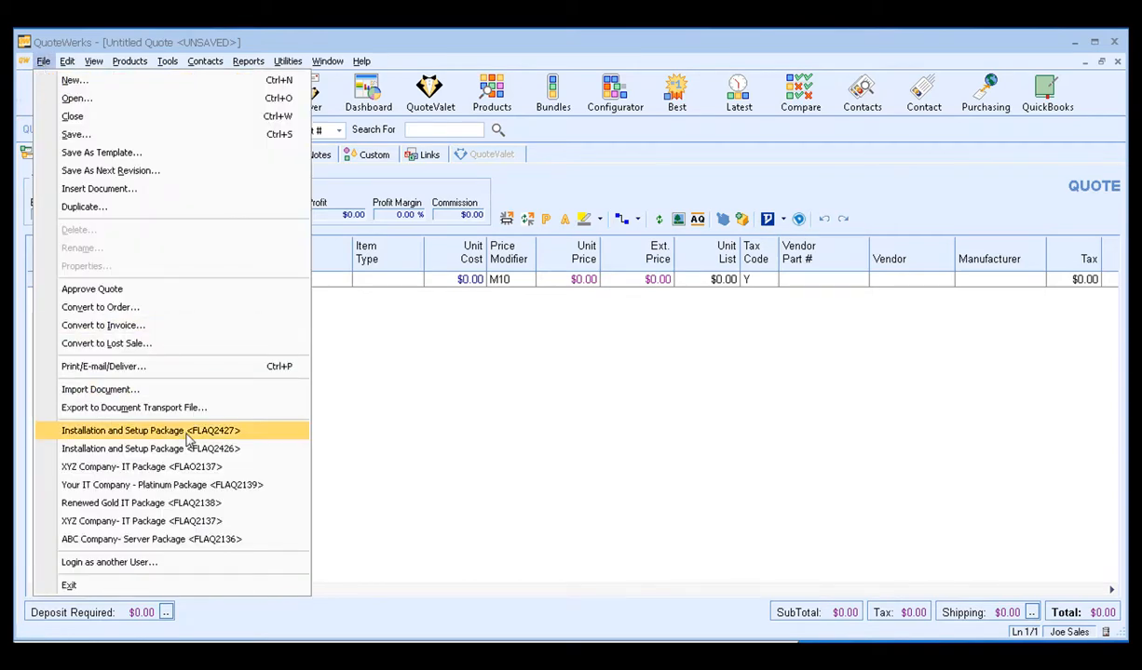
left_click(117, 430)
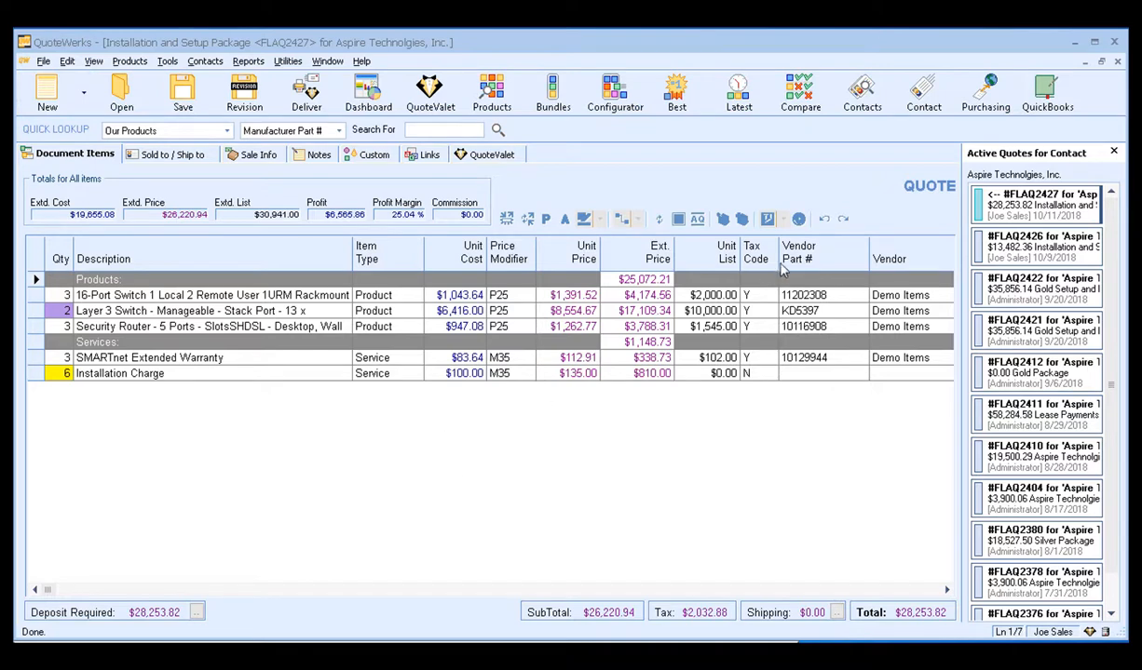
left_click(1115, 153)
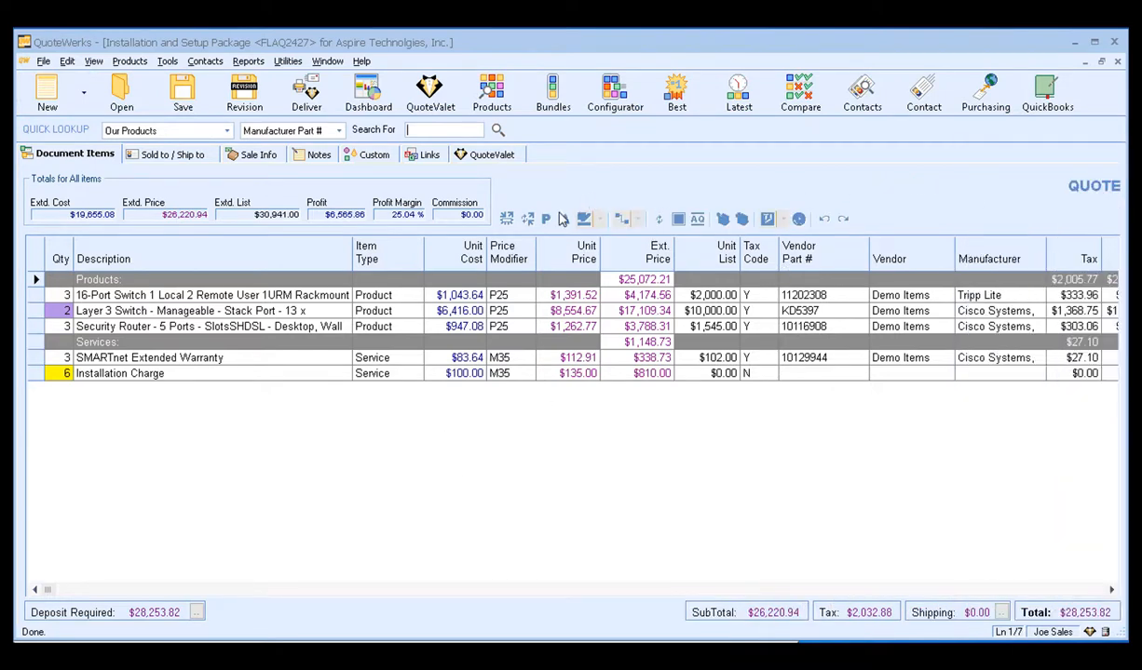
left_click(270, 158)
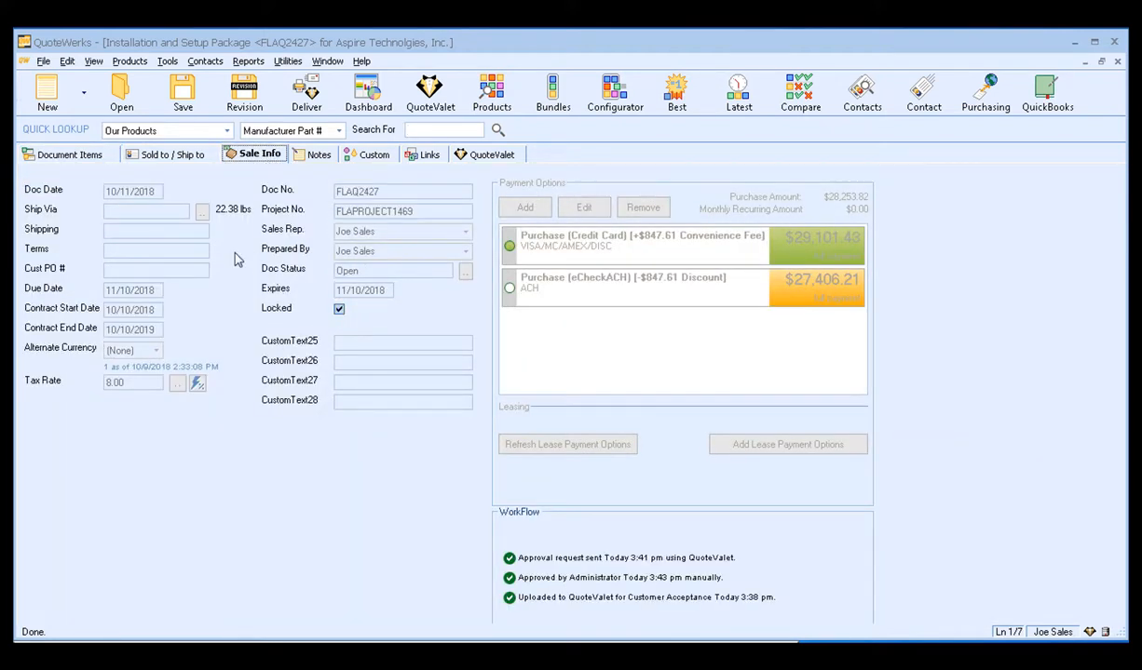
left_click(90, 155)
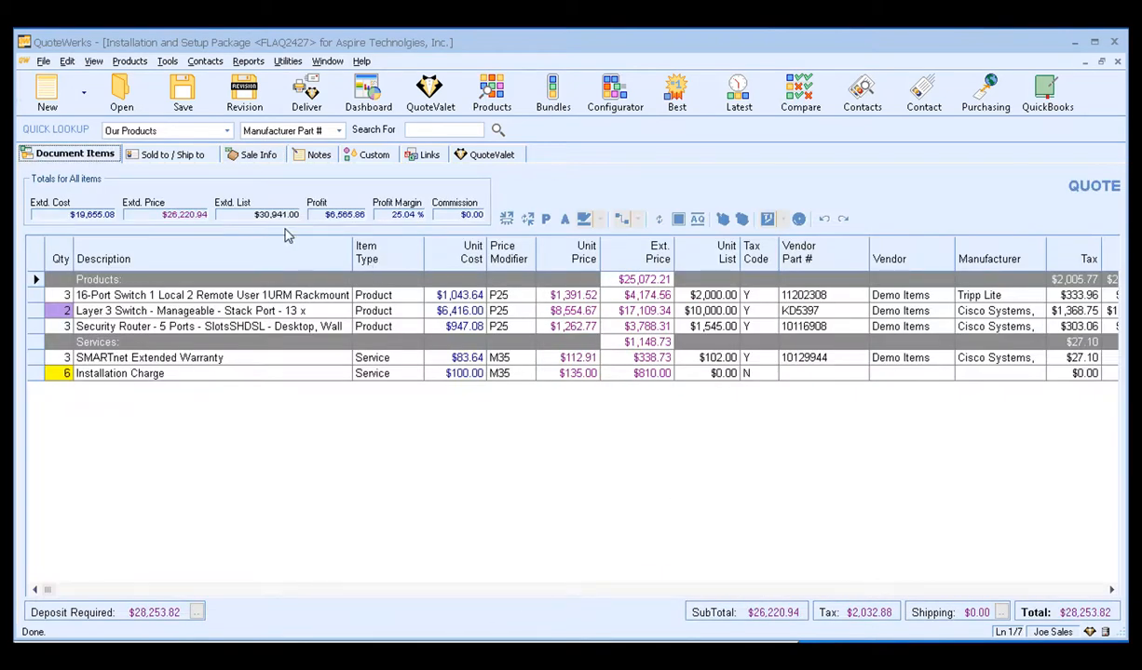
Step: Re-upload the approved quote to QuoteValet and preview the customer notification e-mail, closing it and the delivery windows without sending
left_click(306, 93)
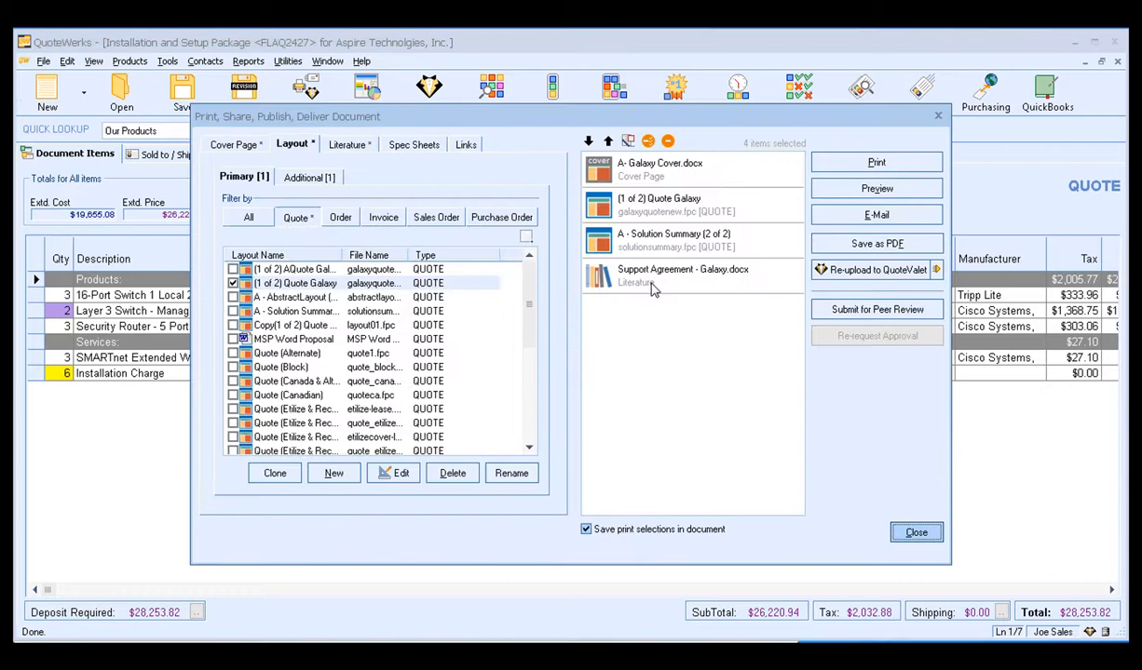
left_click(875, 270)
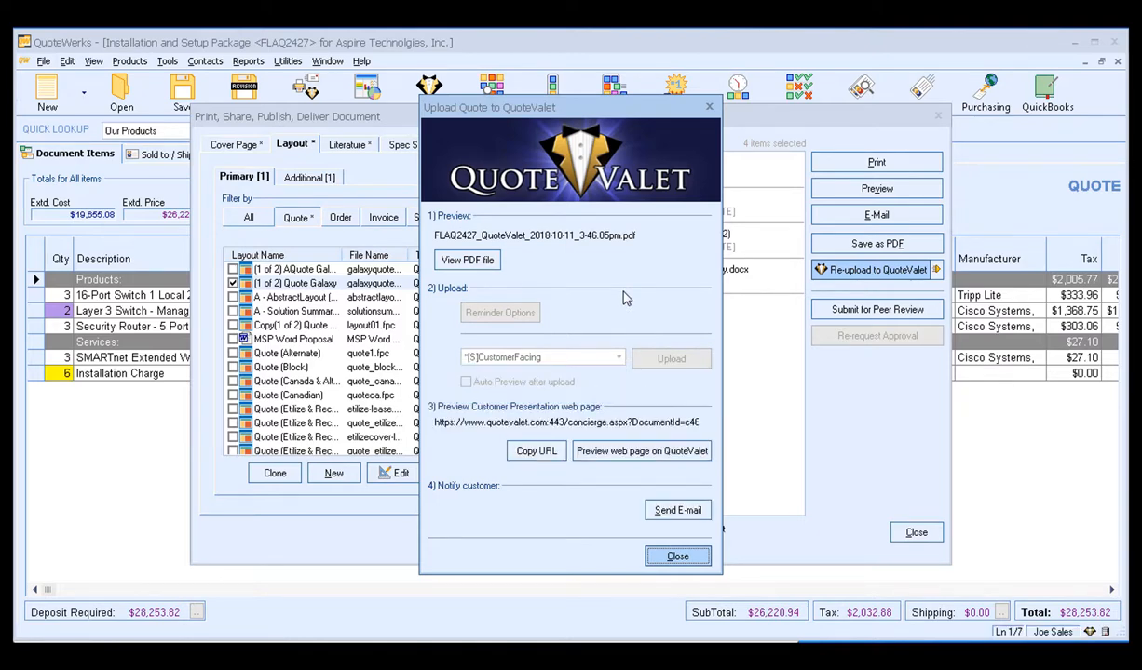
left_click(677, 510)
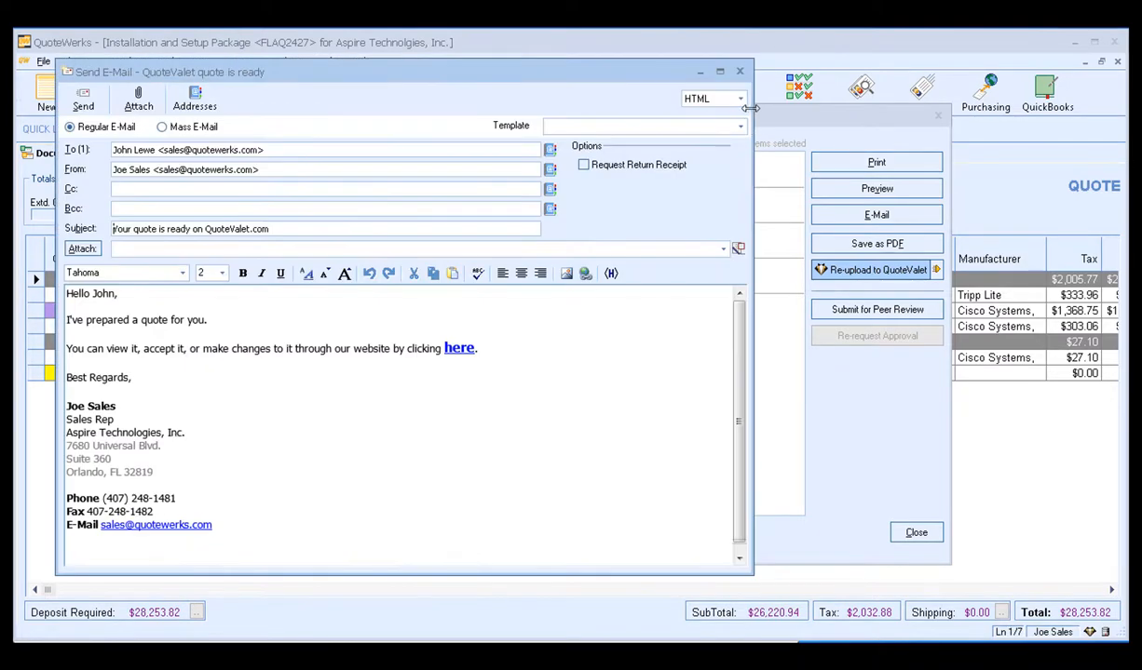
left_click(741, 72)
left_click(671, 556)
left_click(909, 533)
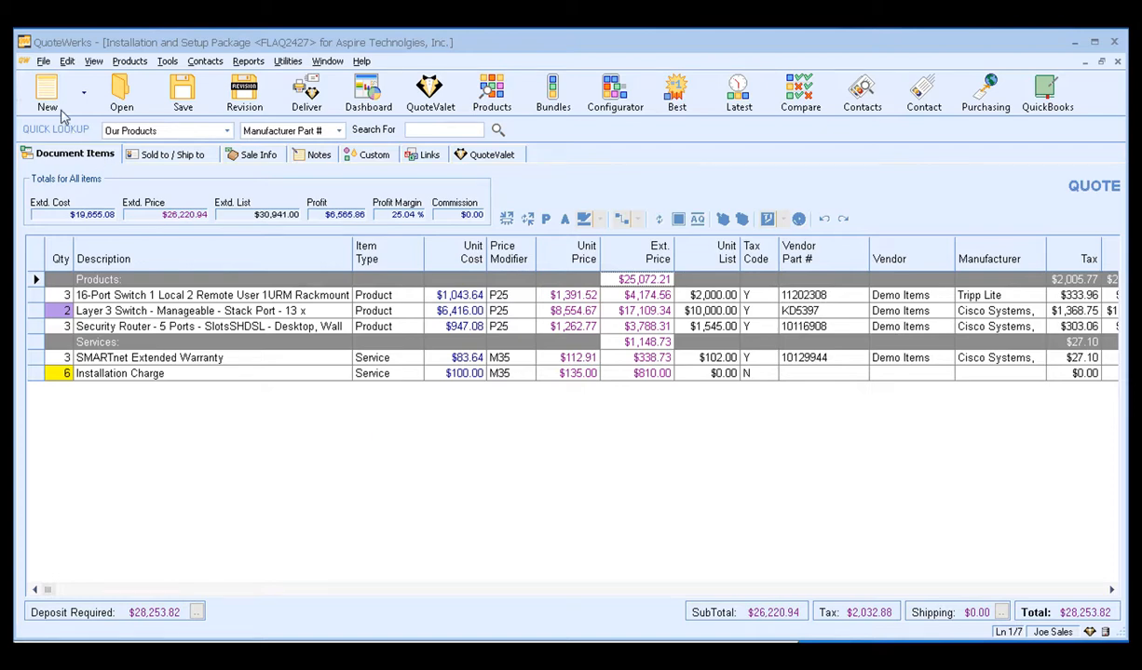
Step: Switch the login to the Administrator user
left_click(43, 61)
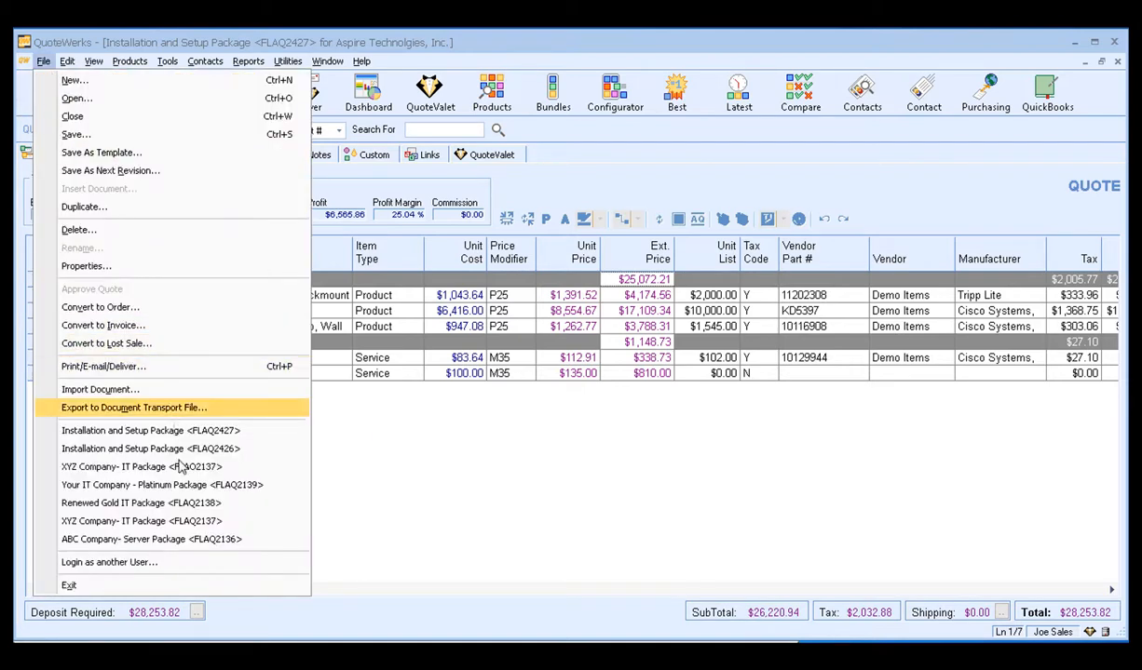
left_click(152, 563)
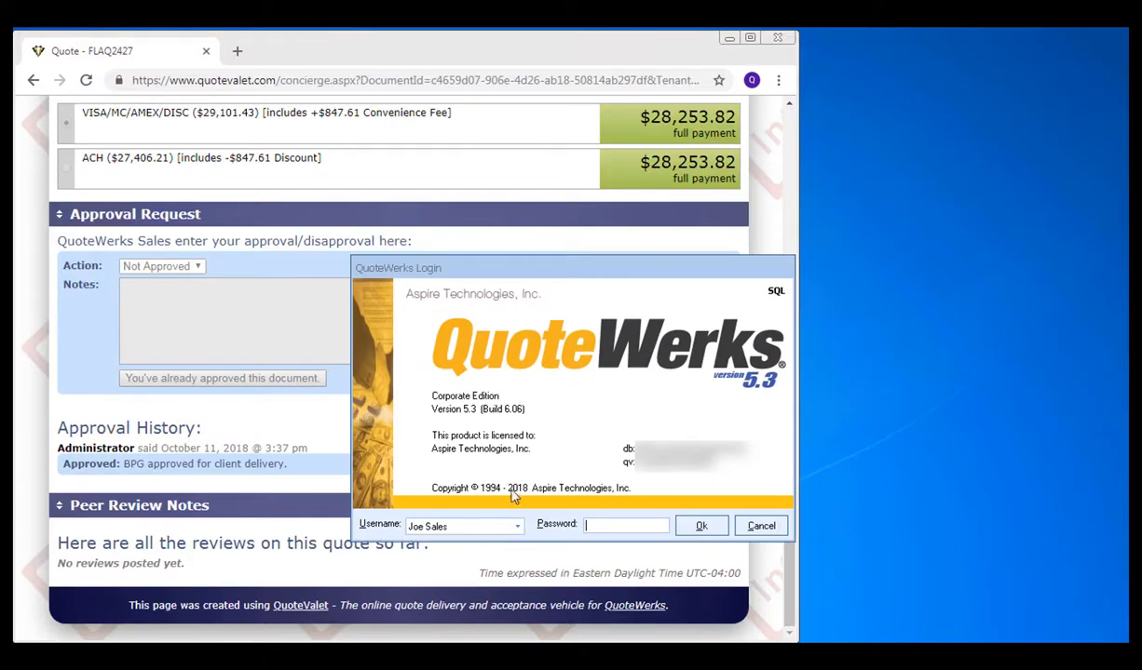
left_click(512, 527)
left_click(471, 542)
key("Return")
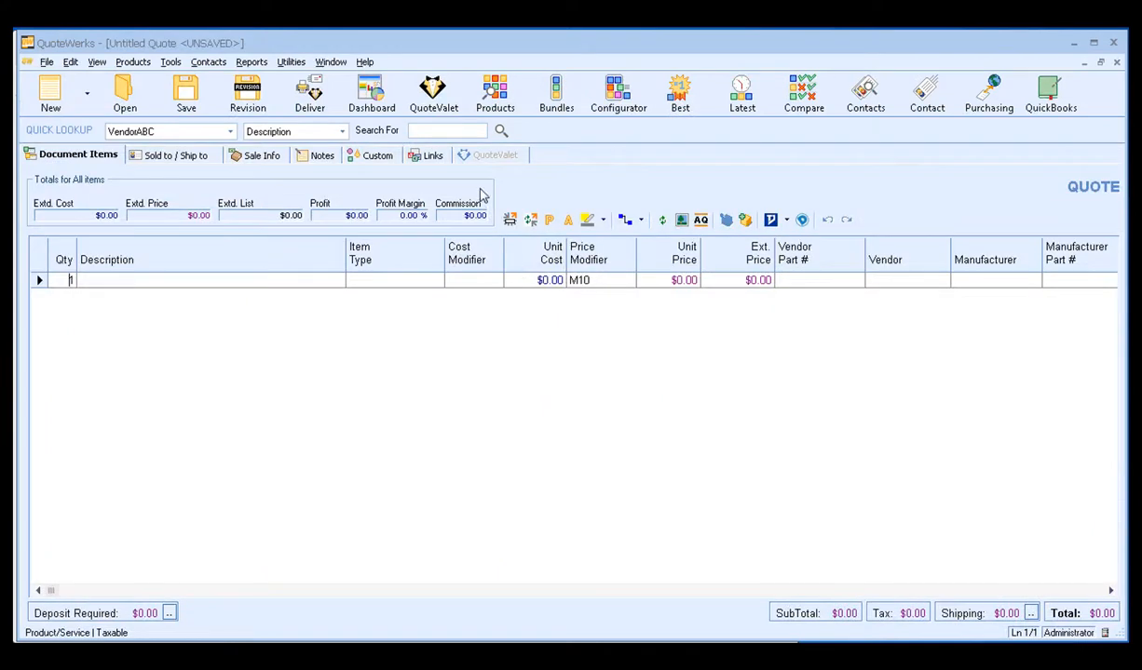
Step: Open the approval settings profiles in User Maintenance and review the list of existing profiles
left_click(296, 62)
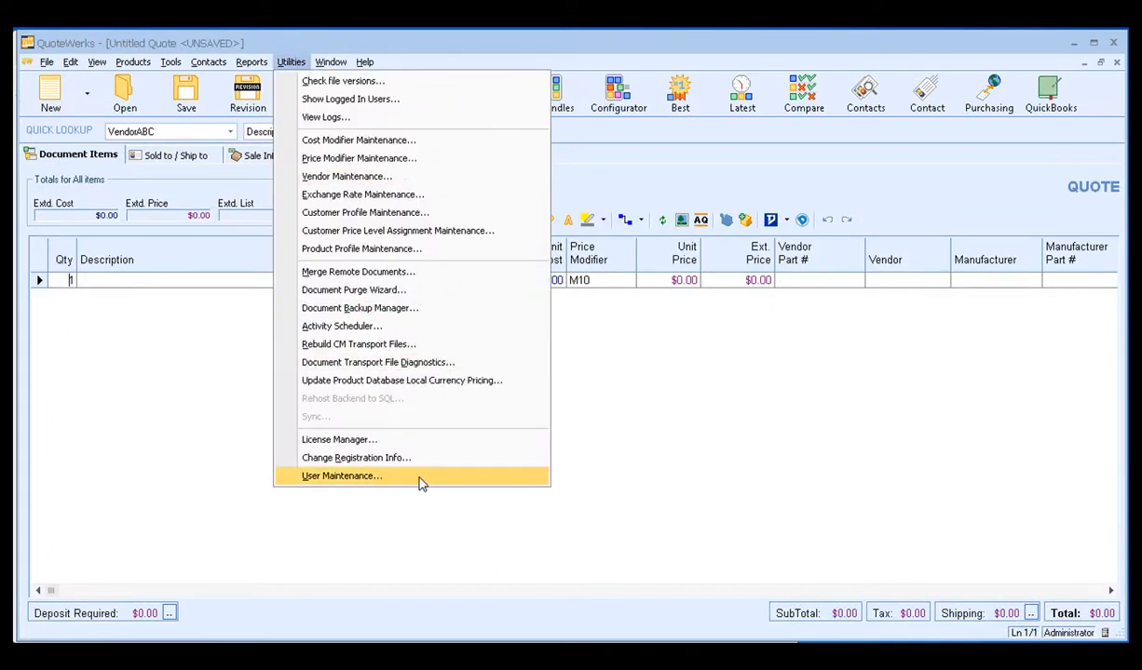
left_click(364, 479)
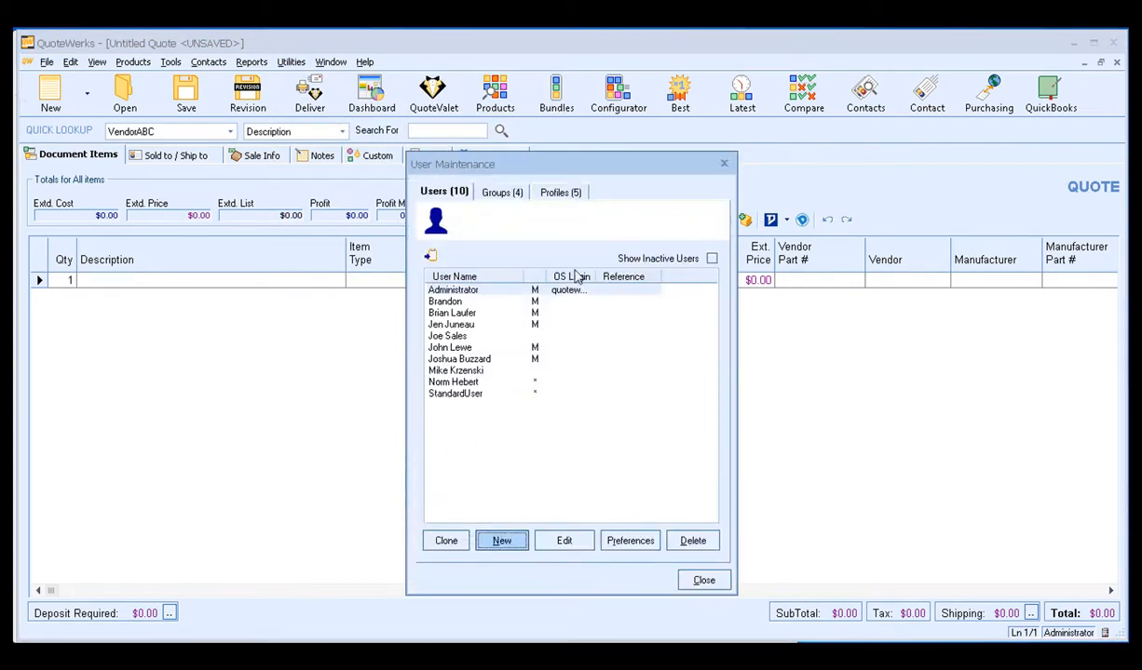
left_click(559, 196)
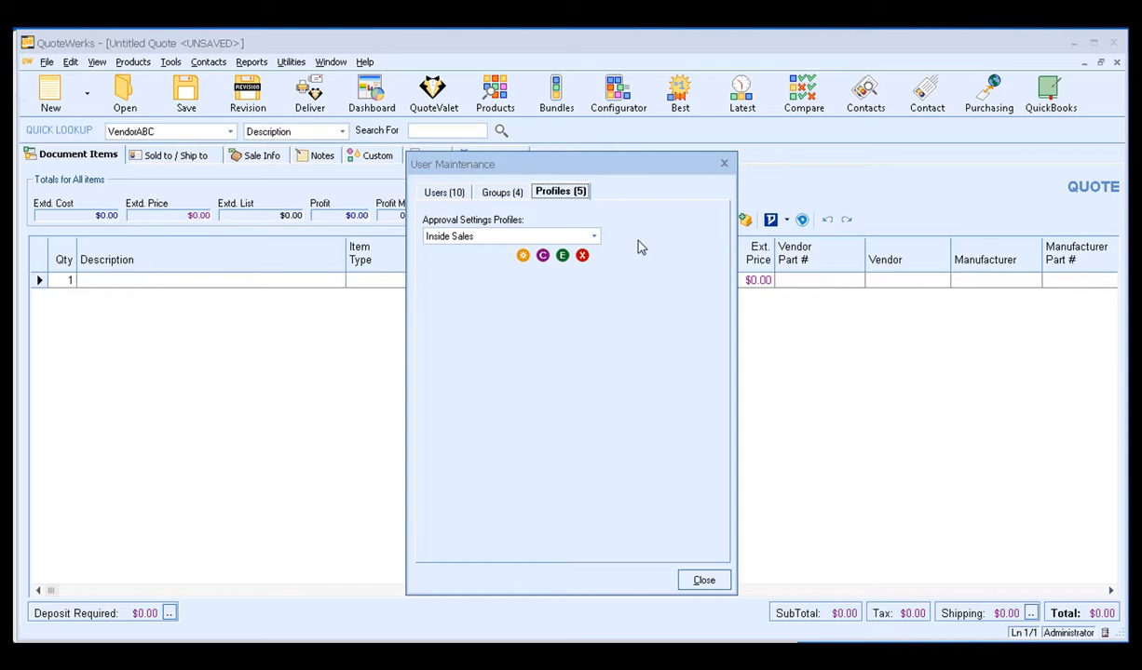
left_click(596, 239)
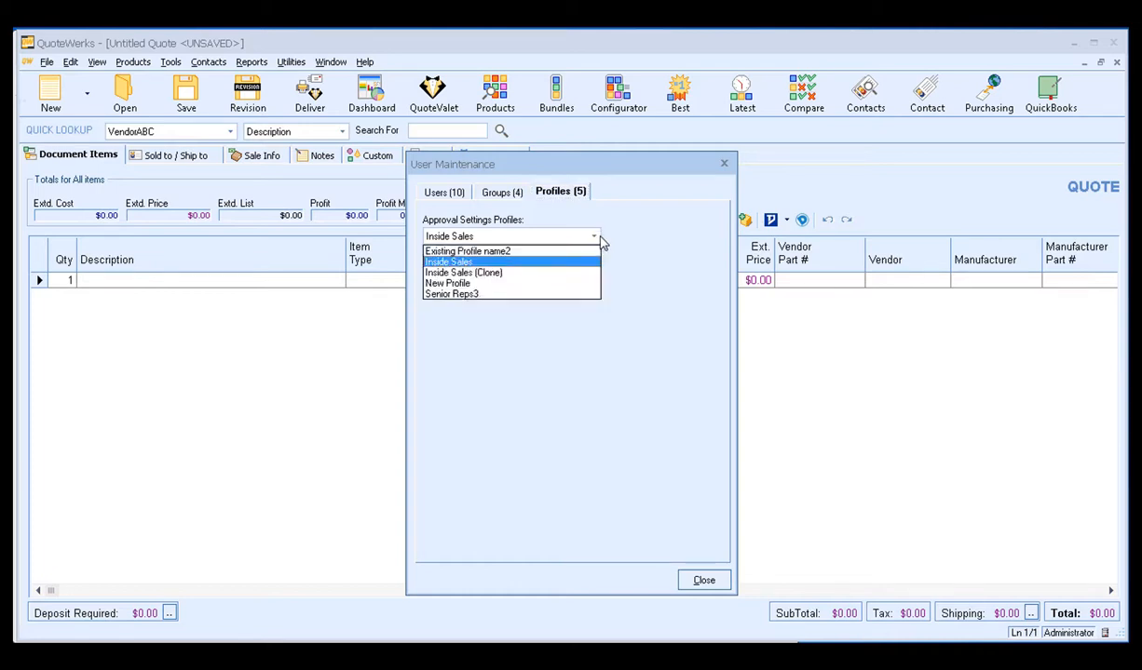
left_click(596, 239)
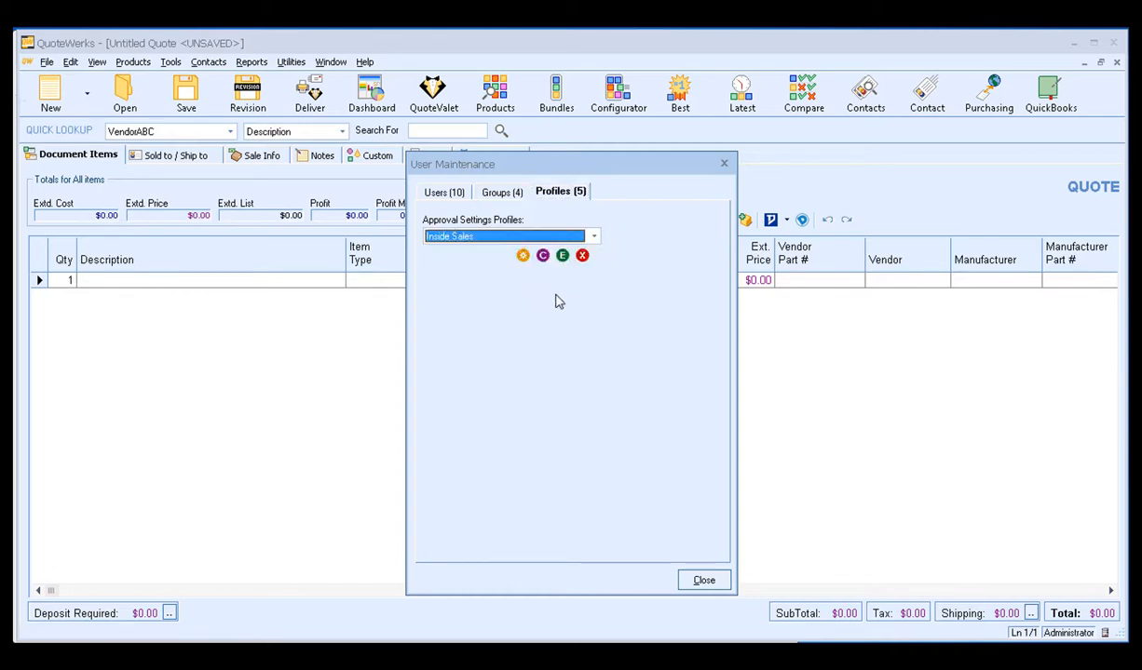
Step: Create a new shared approval settings profile named "Sales Reps" with quote approval required
left_click(524, 256)
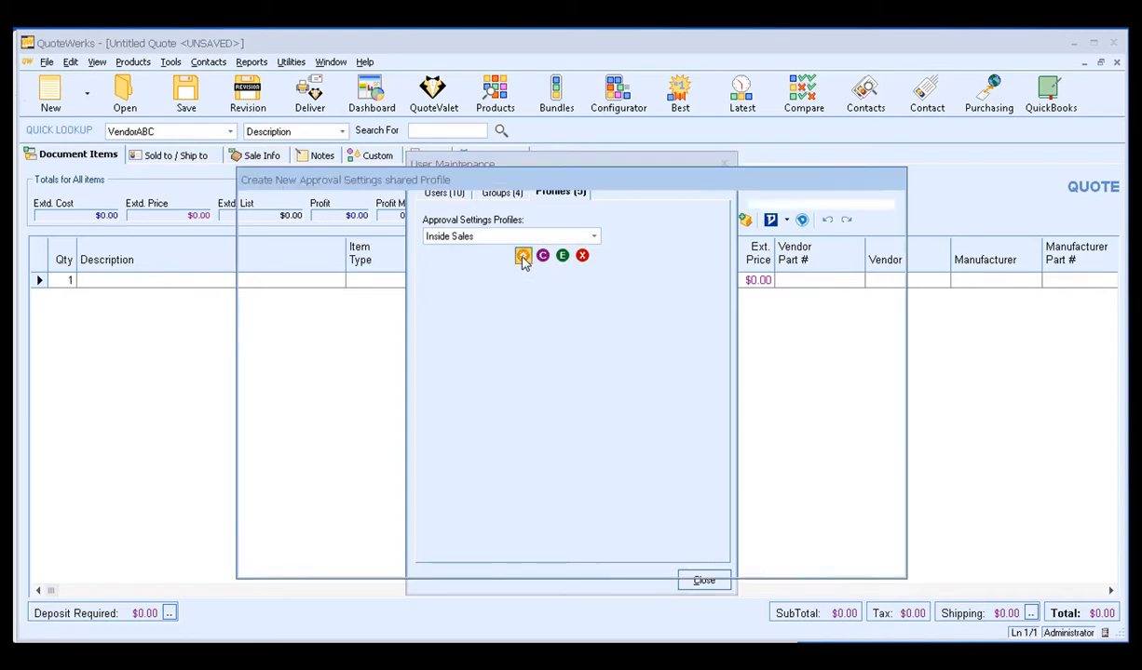
left_click_drag(487, 165, 483, 133)
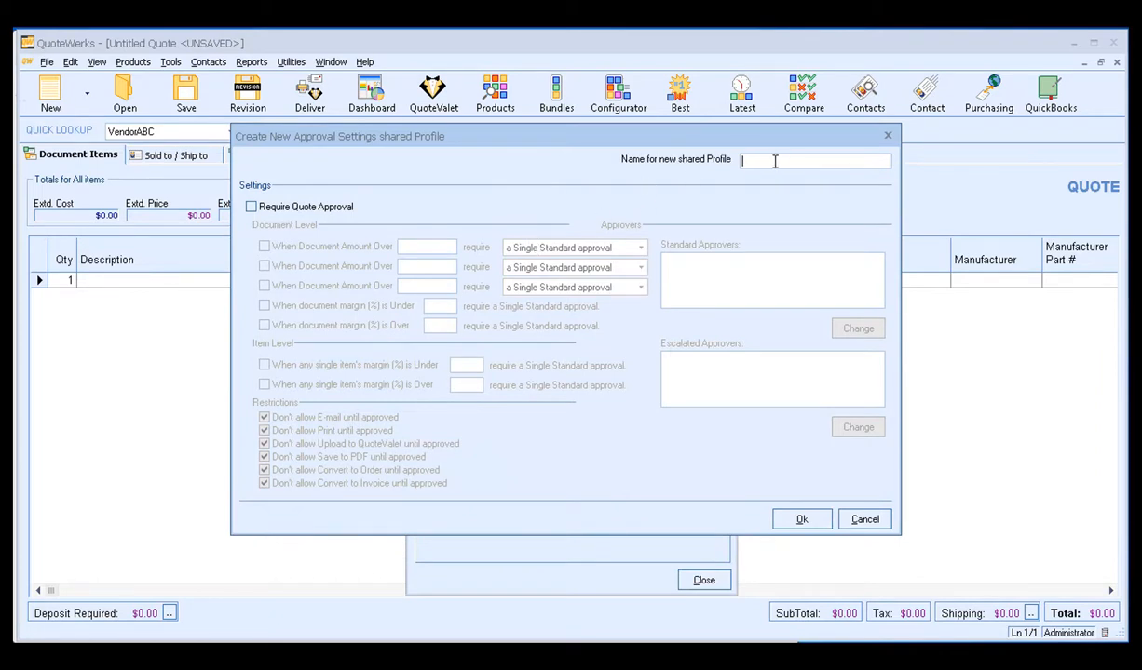
type("Sales Reps")
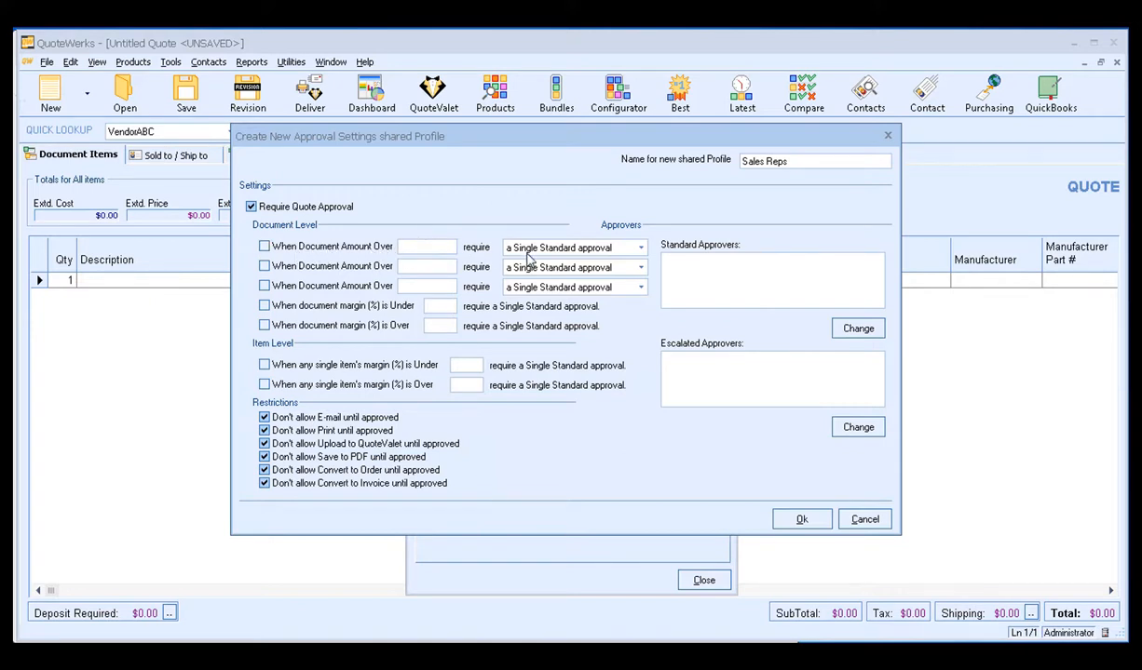
Step: Review the approval types and require a single standard approval when the document amount is over 10000
left_click(639, 248)
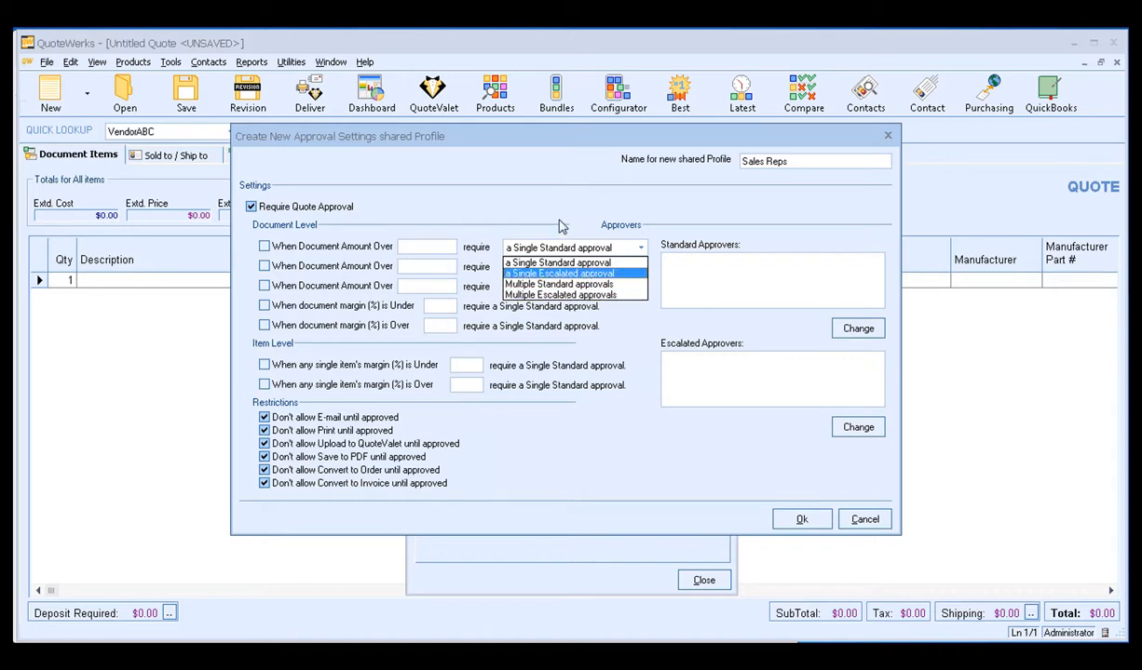
left_click(510, 205)
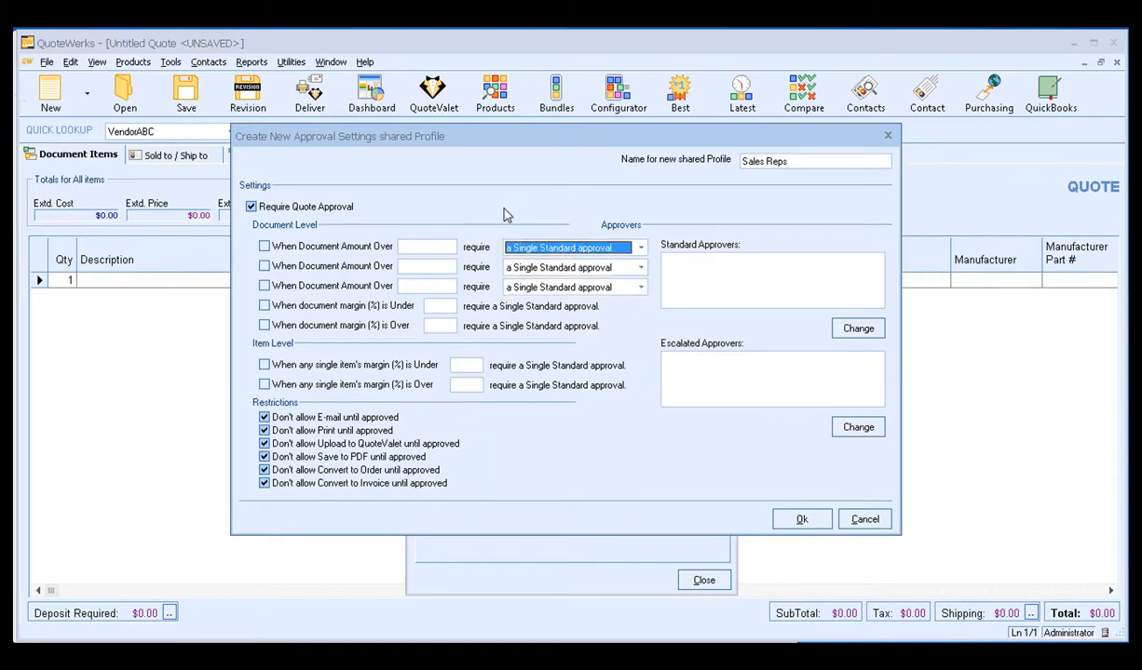
left_click(263, 246)
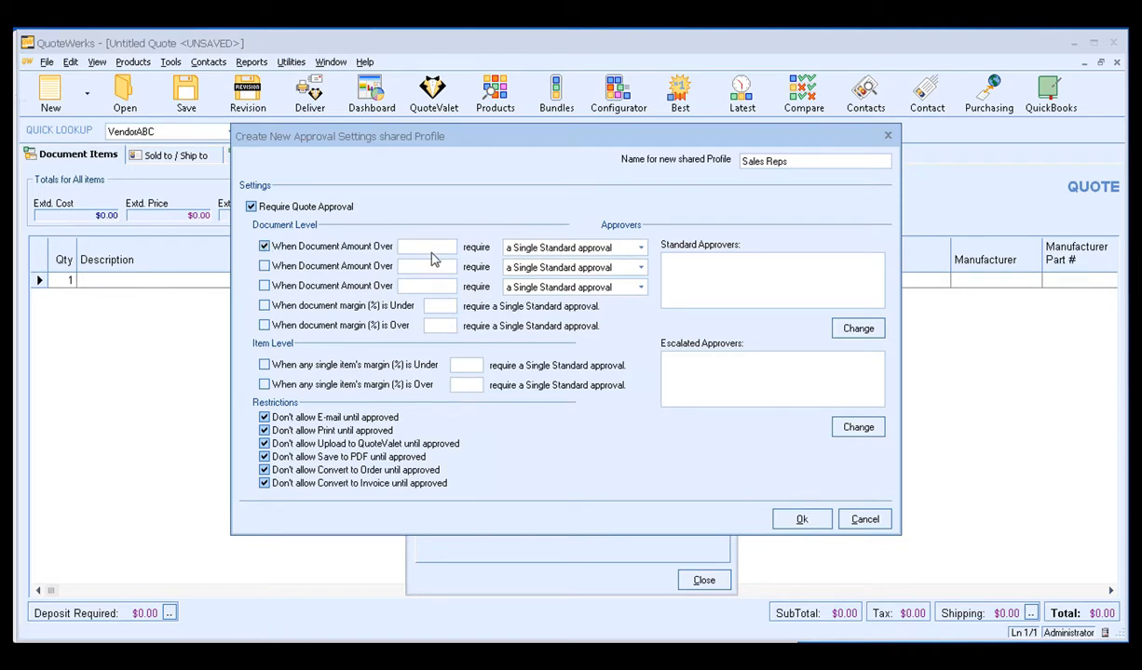
left_click(429, 248)
Step: Add a second document amount rule requiring multiple standard approvals over 25000
left_click(264, 266)
left_click(413, 266)
type("25000")
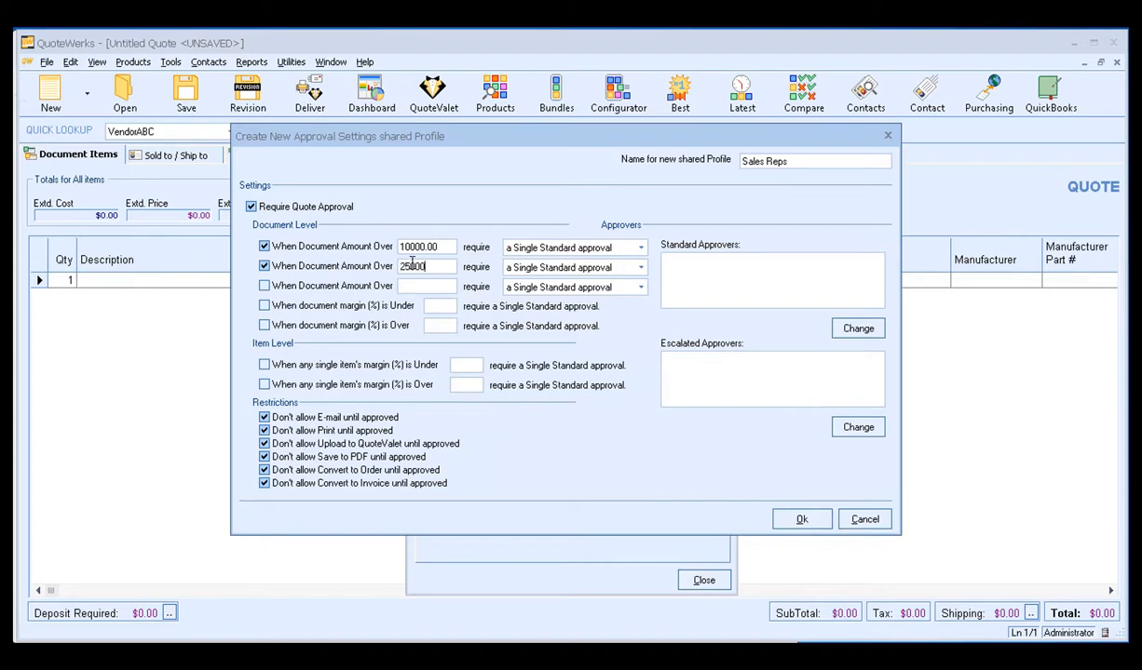
left_click(610, 266)
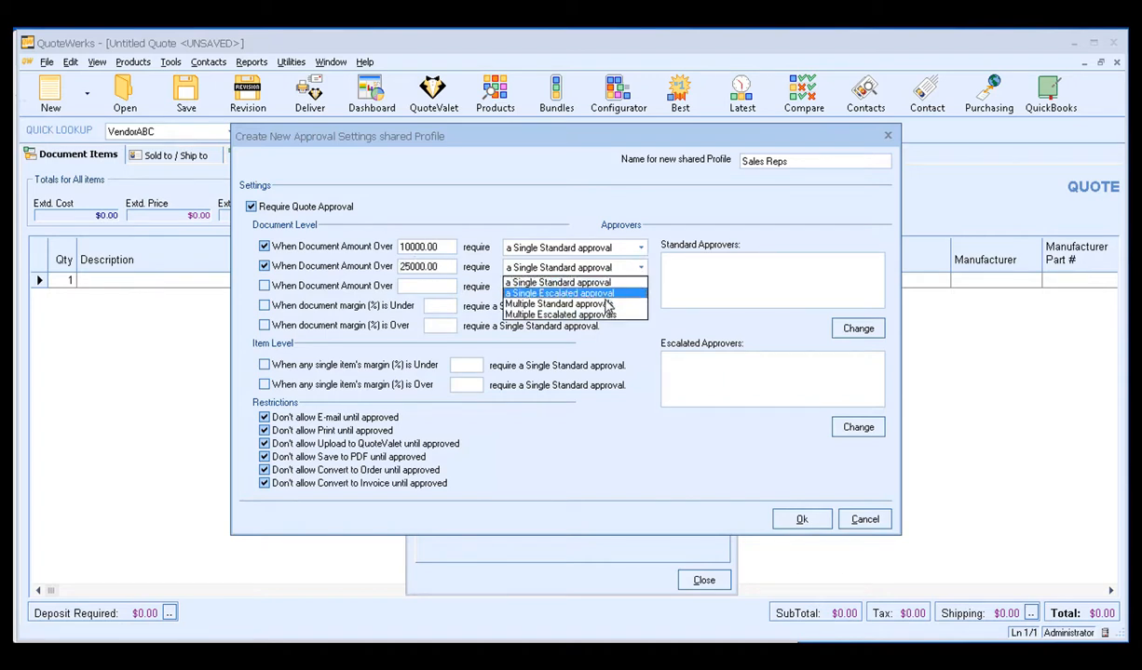
left_click(605, 304)
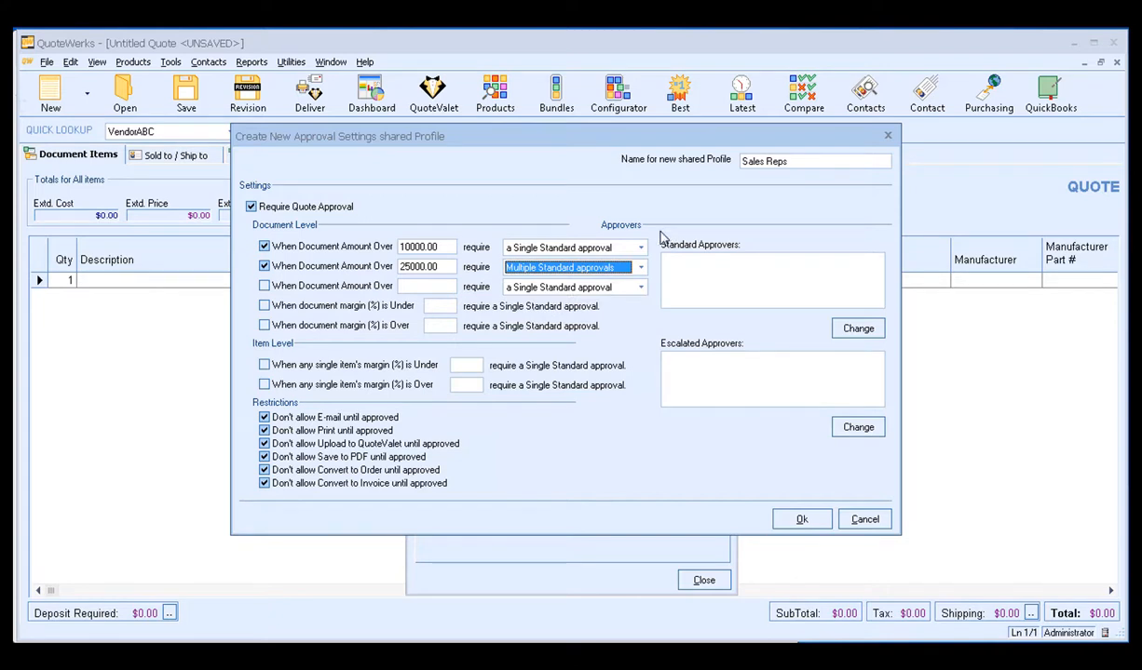
Step: Add a third document amount rule requiring multiple escalated approvals over 50000
left_click(264, 287)
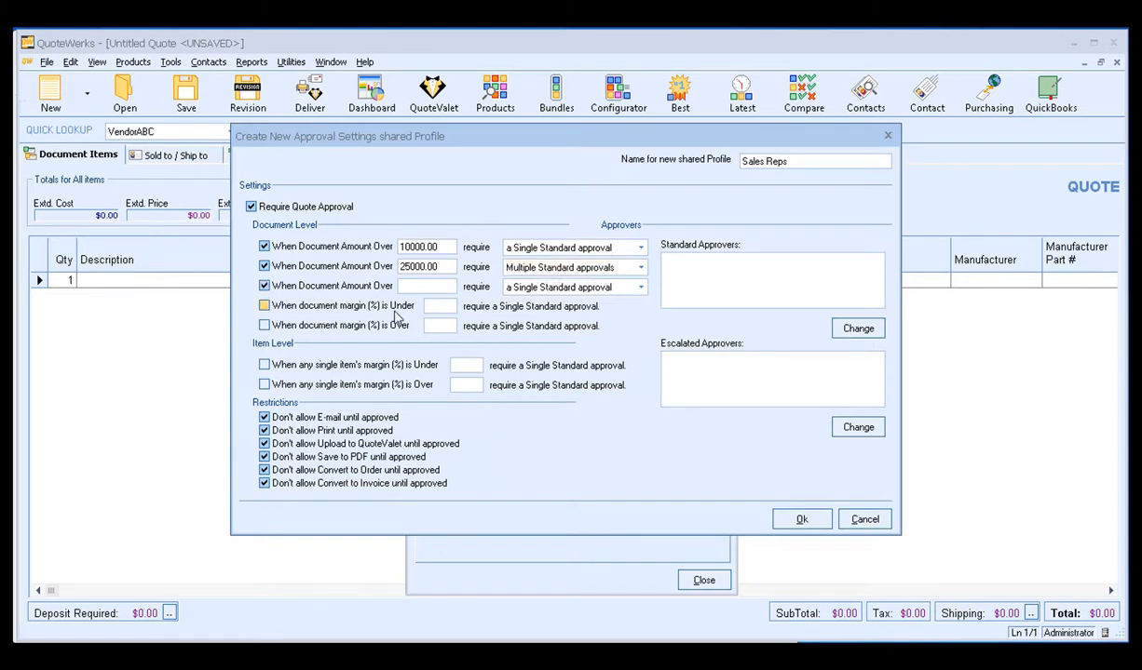
left_click(410, 285)
type("50000")
left_click(640, 288)
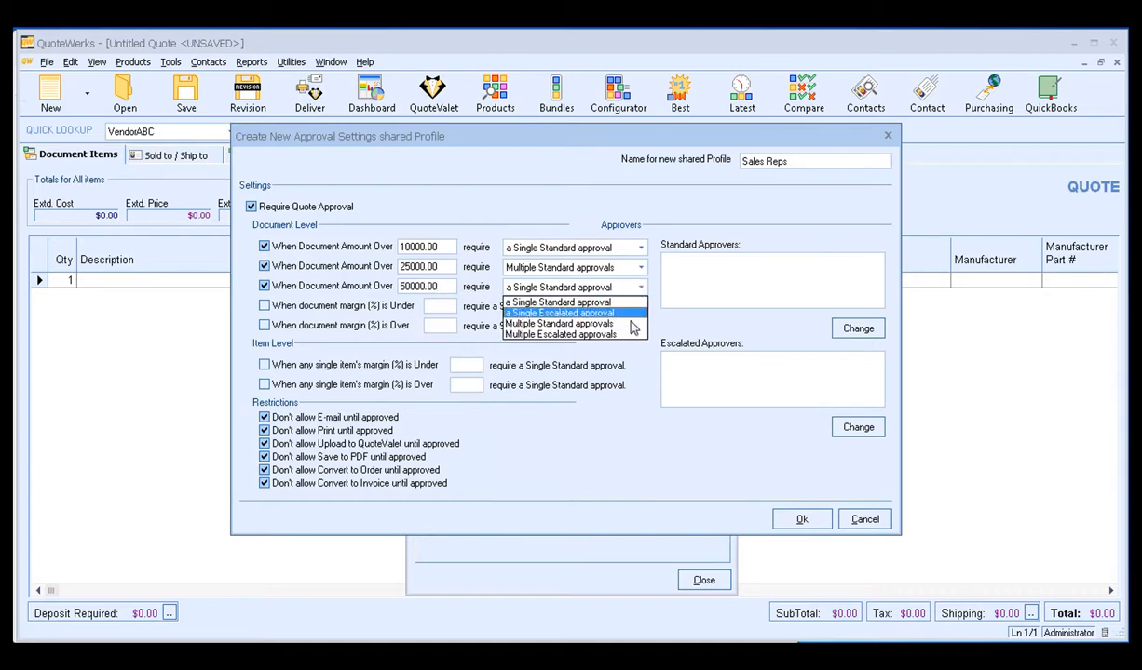
left_click(619, 334)
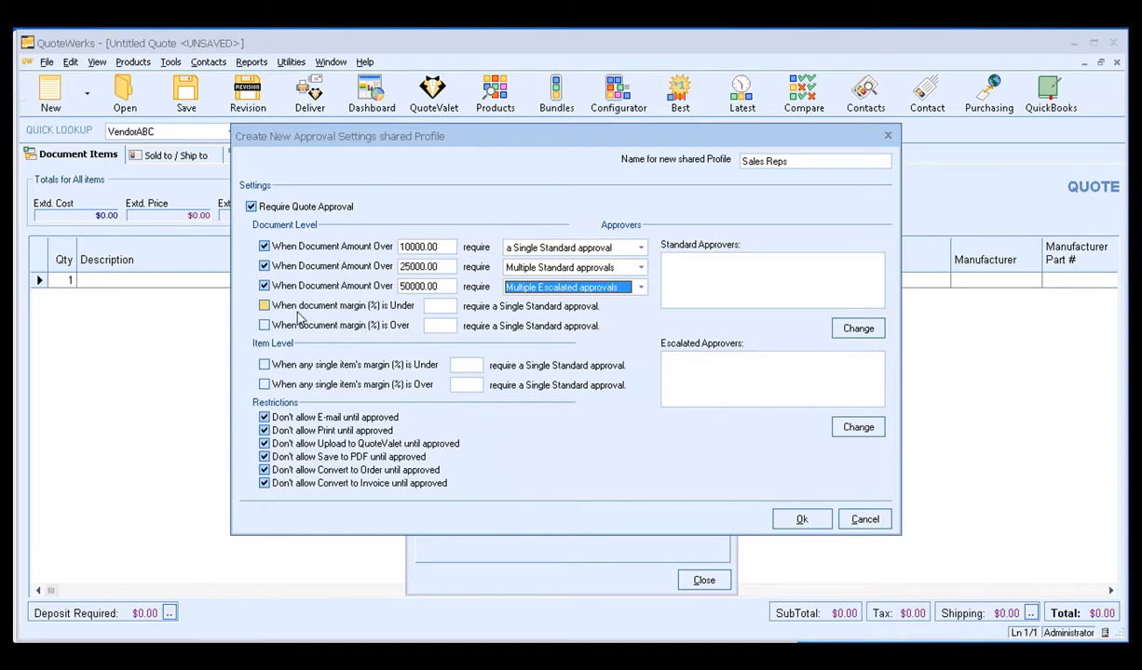
Step: Require approval when the document margin is under 15% or over 50%
left_click(263, 305)
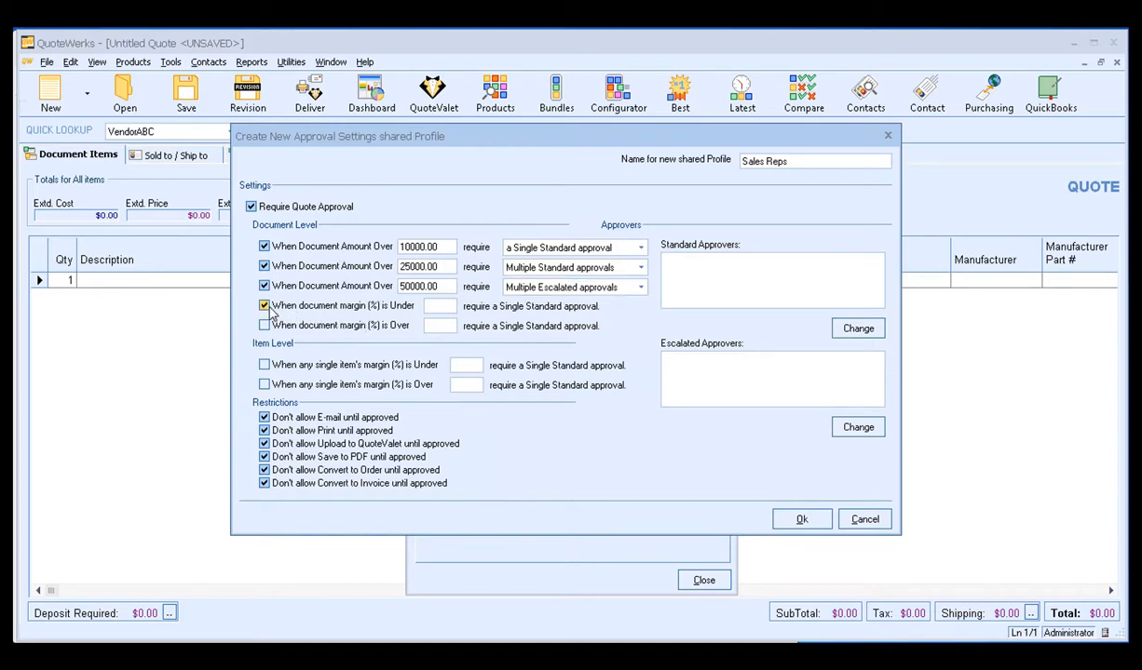
left_click(445, 305)
type("15")
left_click(264, 326)
left_click(431, 328)
type("50")
Step: Require approval when any single item's margin is under 10% or over 50%
left_click(326, 366)
left_click(473, 365)
type("10")
left_click(265, 385)
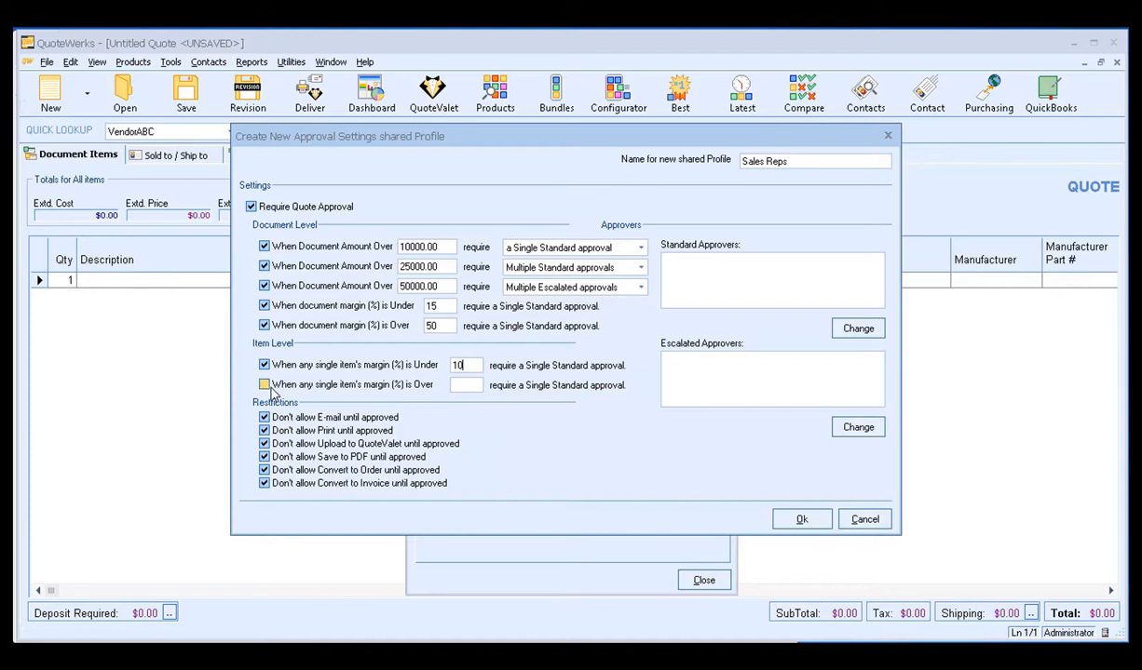
left_click(465, 391)
type("50")
Step: Set the standard approvers to the Executives group, Administrator and the two users listed directly after Administrator
left_click(859, 329)
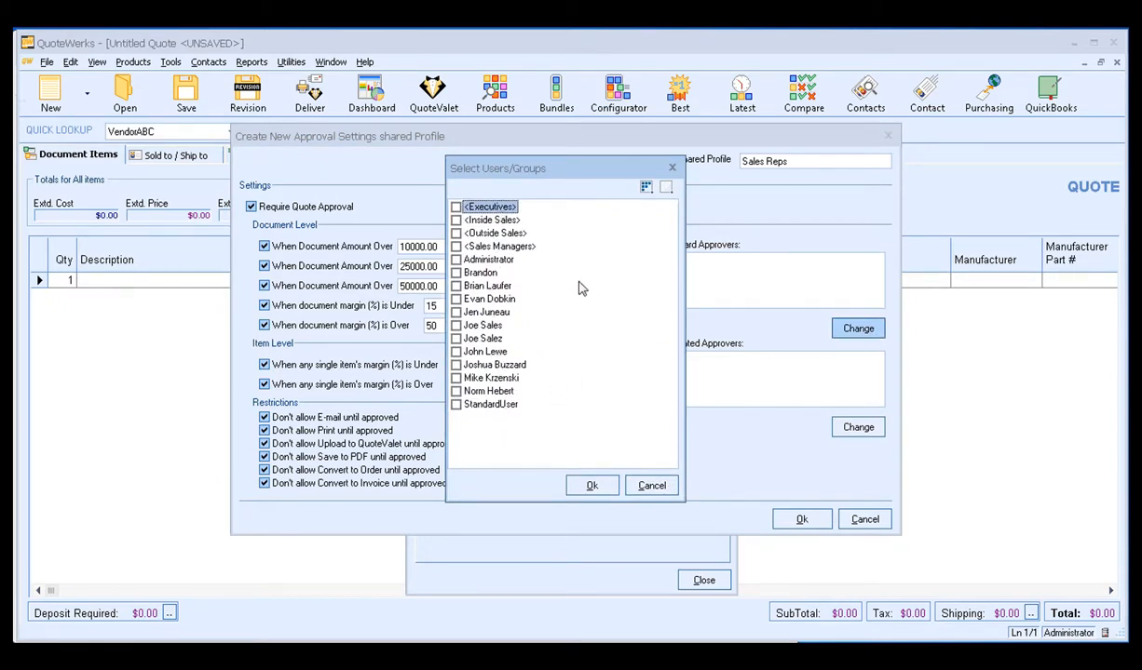
left_click(456, 260)
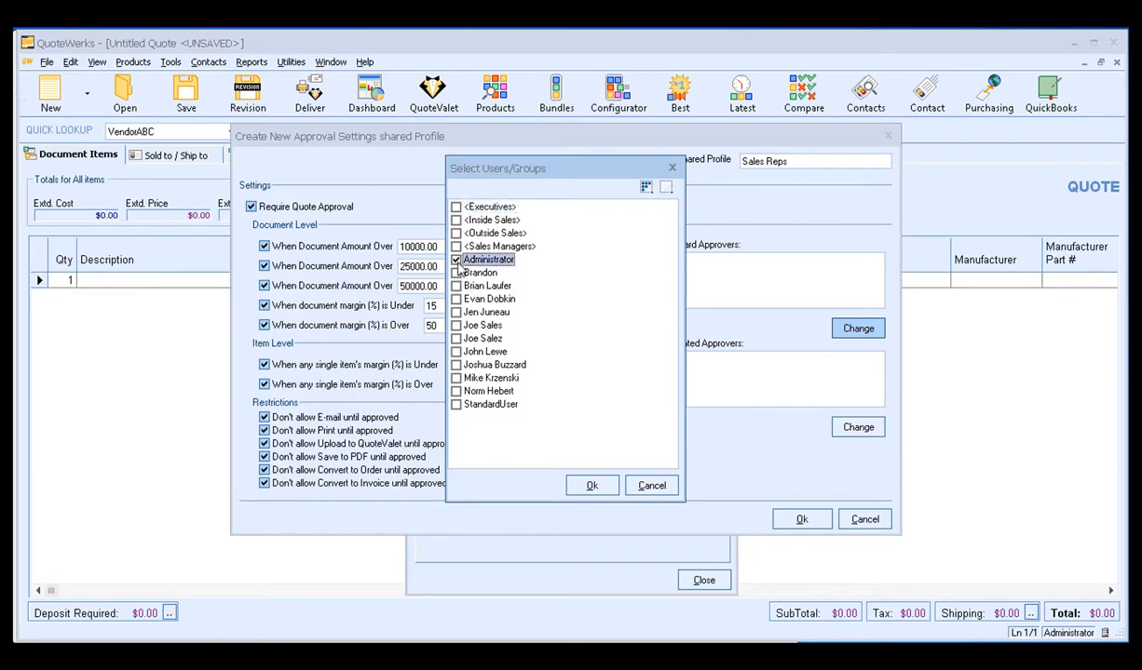
left_click(455, 272)
left_click(456, 286)
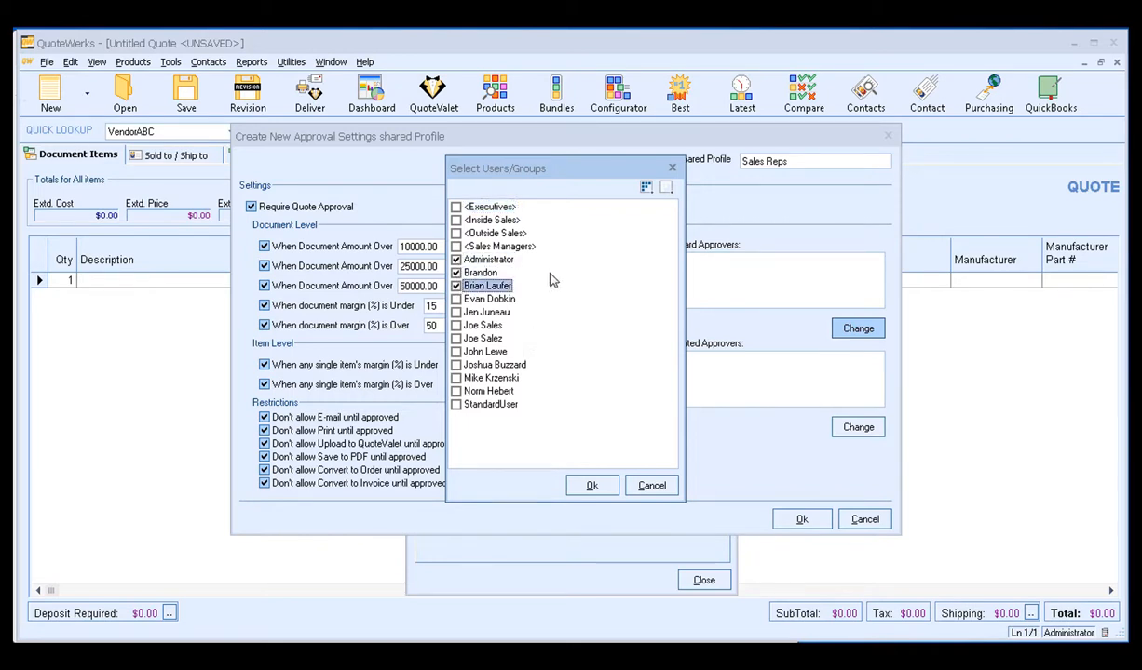
left_click(456, 206)
left_click(590, 486)
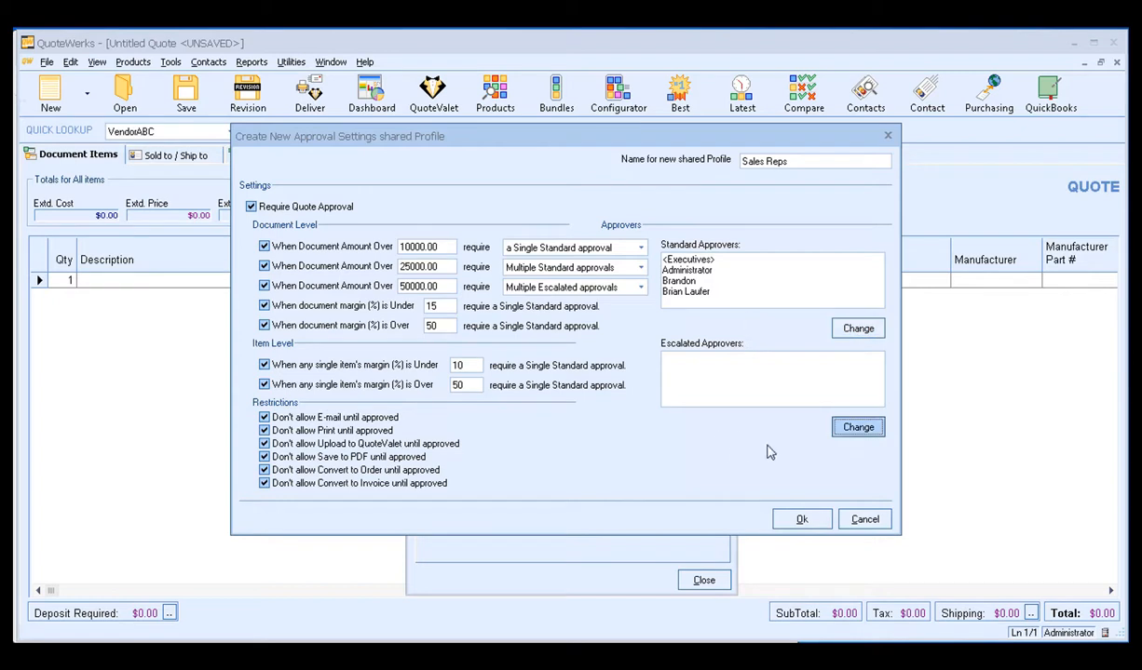
Step: Set the escalated approvers to the Executives group, Administrator and the user listed directly after Administrator
left_click(840, 421)
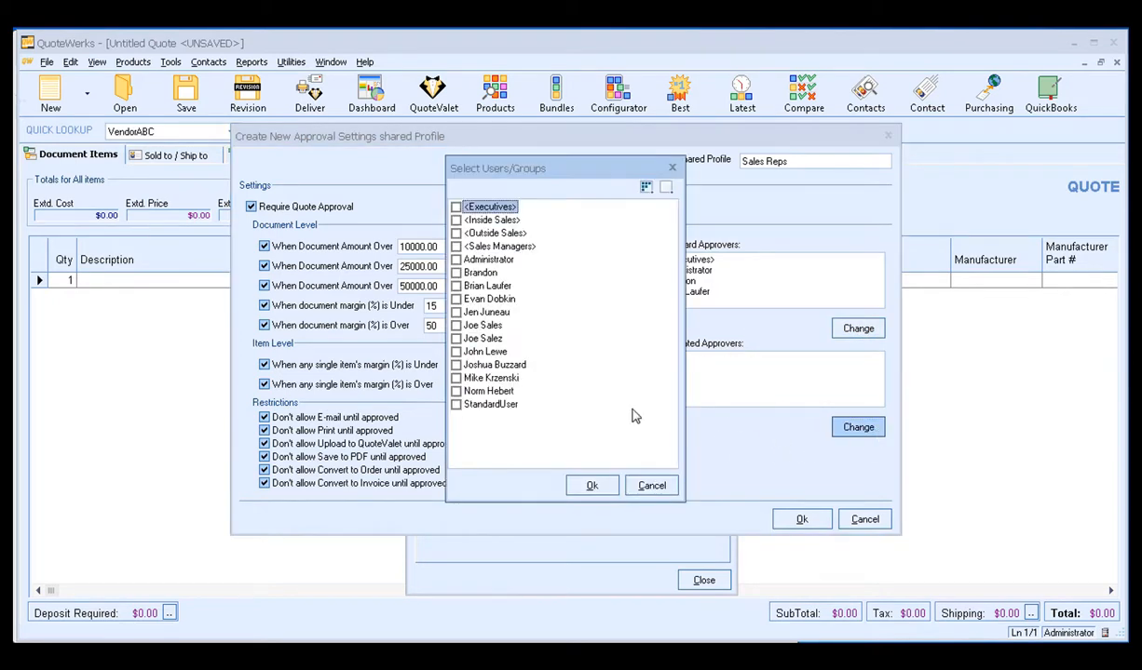
left_click(455, 207)
left_click(455, 259)
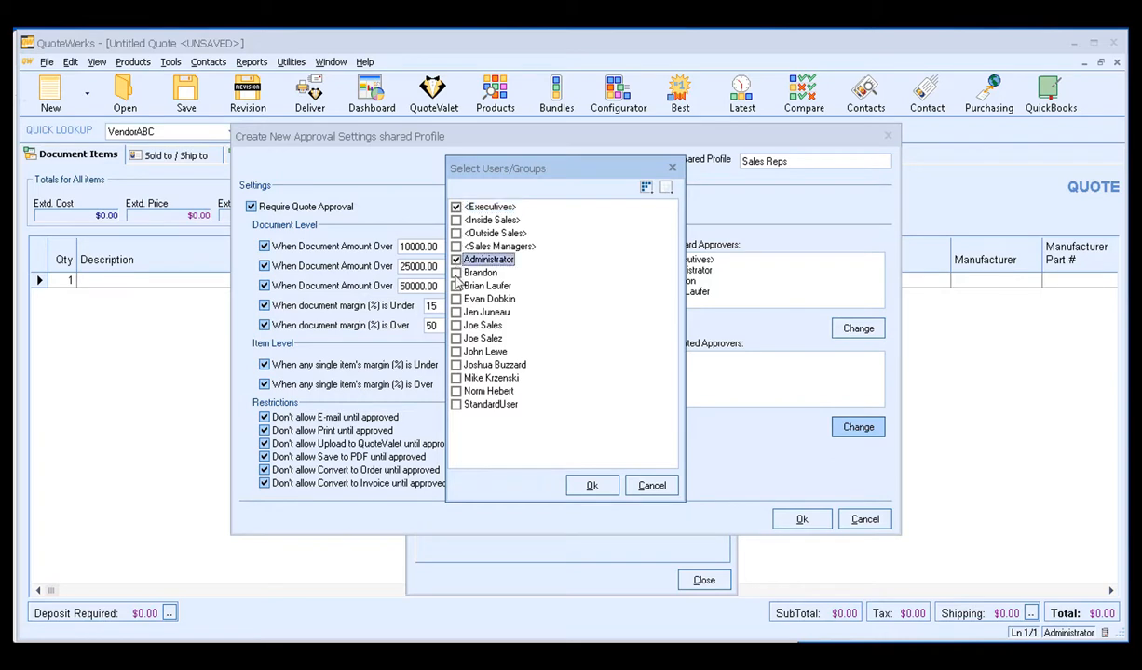
left_click(455, 273)
left_click(588, 485)
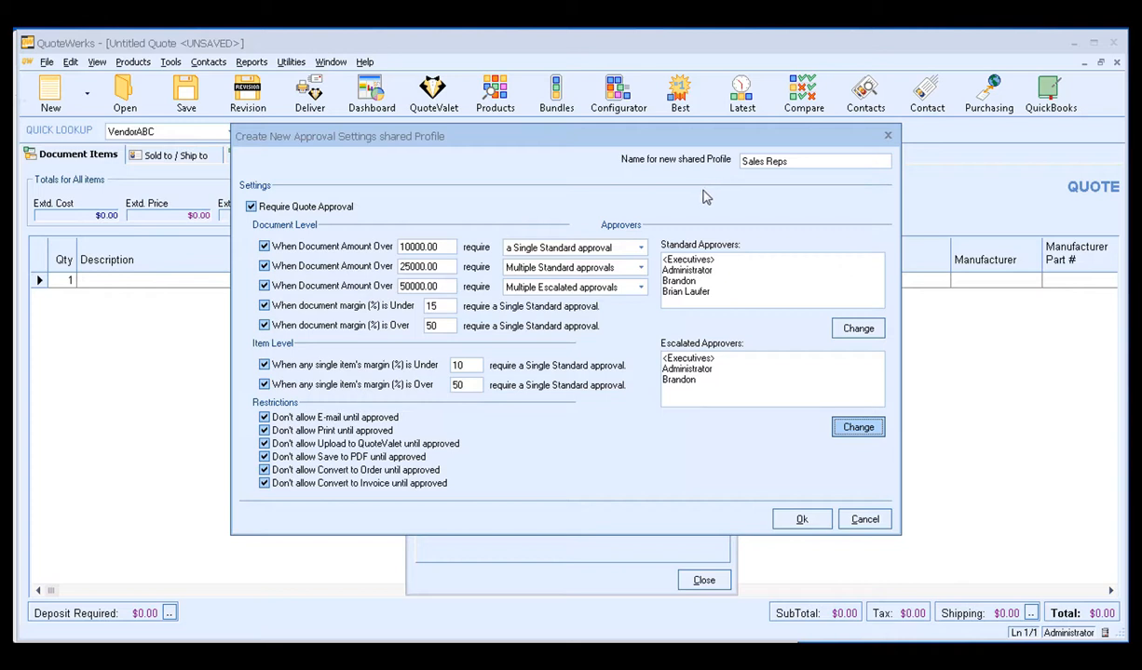
Step: Save the Sales Reps approval profile and return to the list of users in User Maintenance
left_click(801, 519)
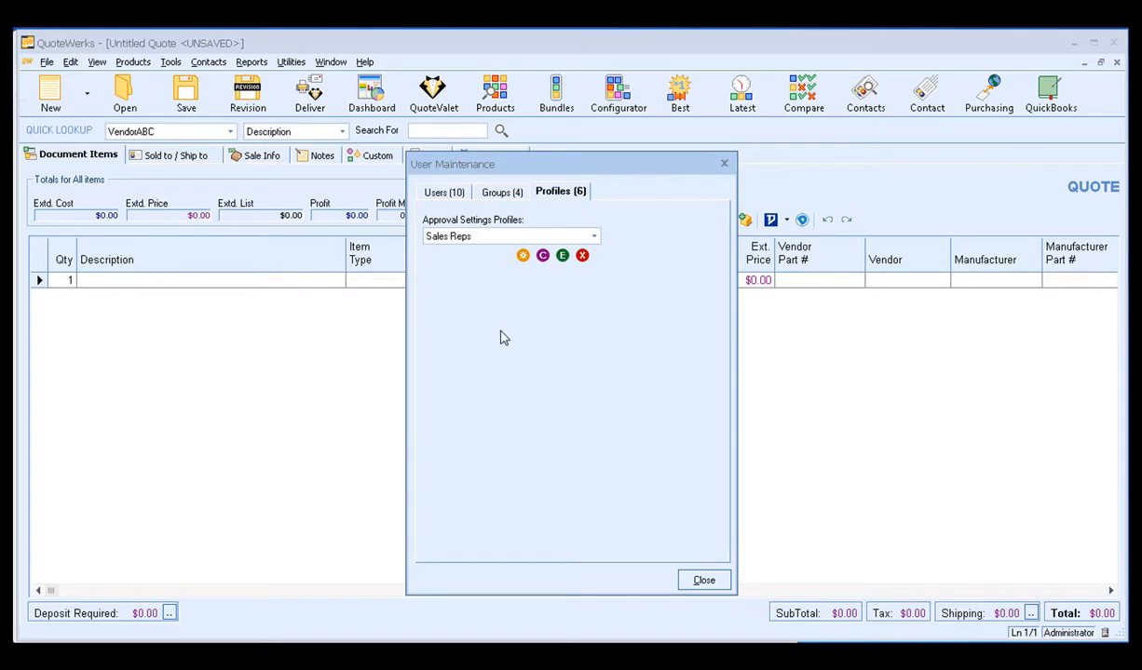
left_click(433, 193)
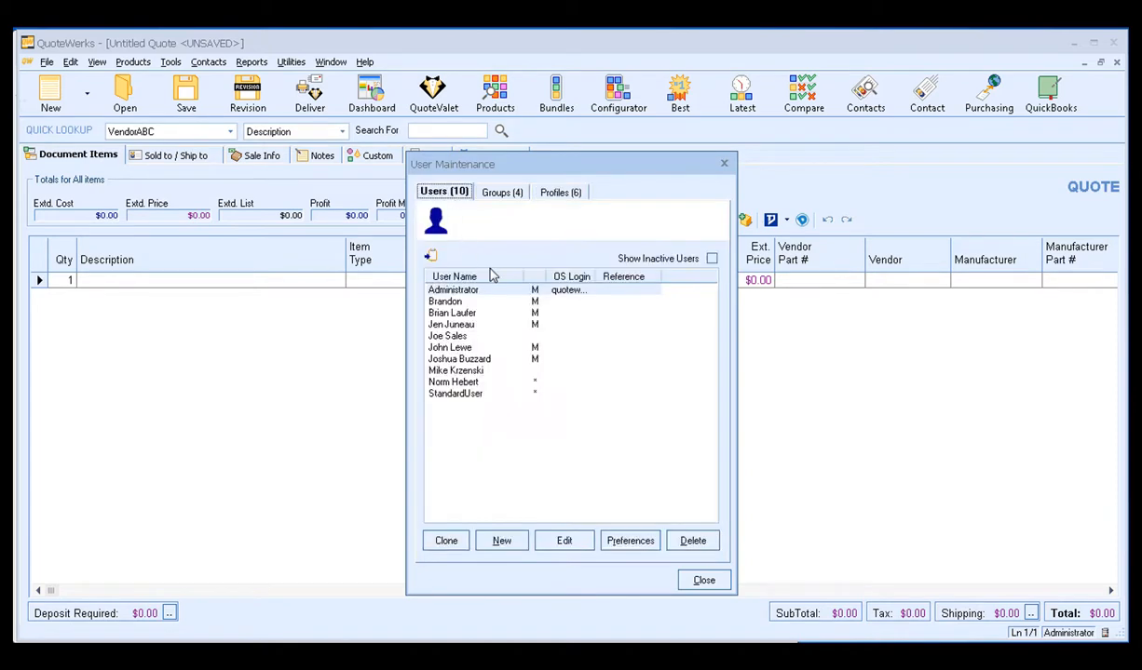
Step: Set the fifth listed user's document approval settings to be obtained from the shared profile Sales Reps
left_click(461, 339)
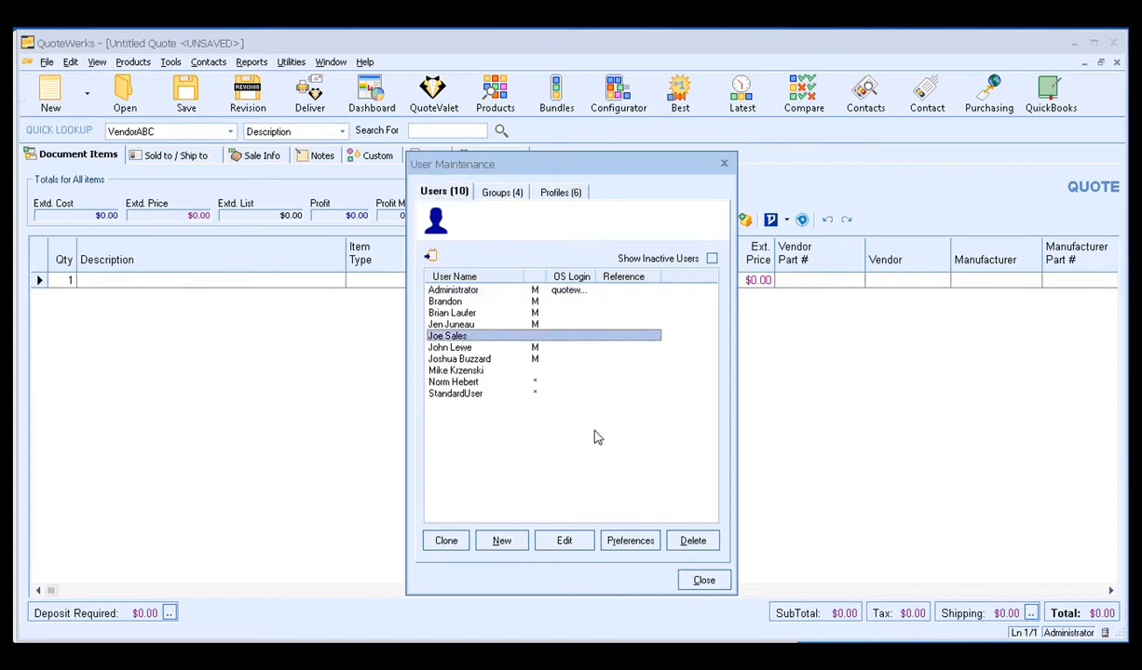
left_click(570, 542)
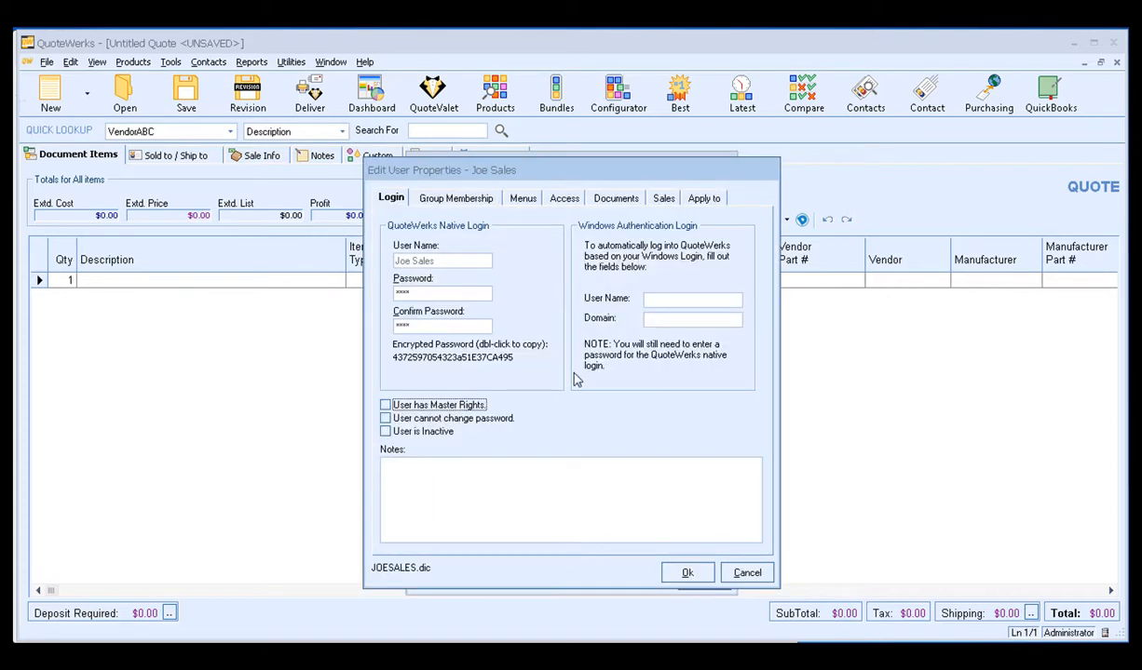
left_click(635, 204)
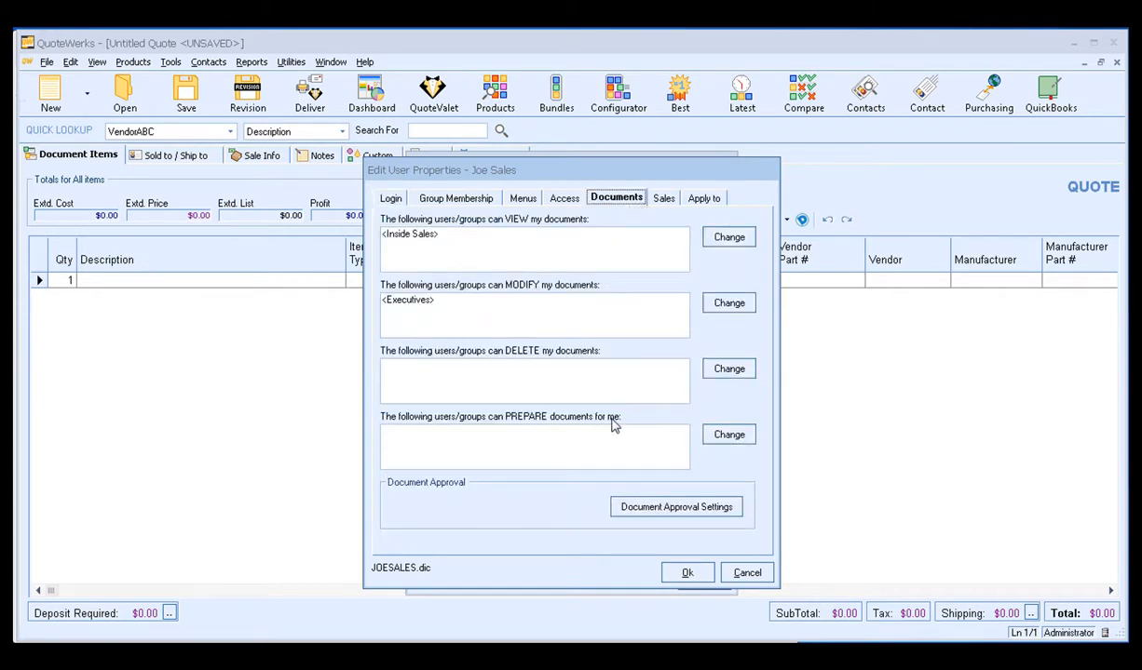
left_click(734, 510)
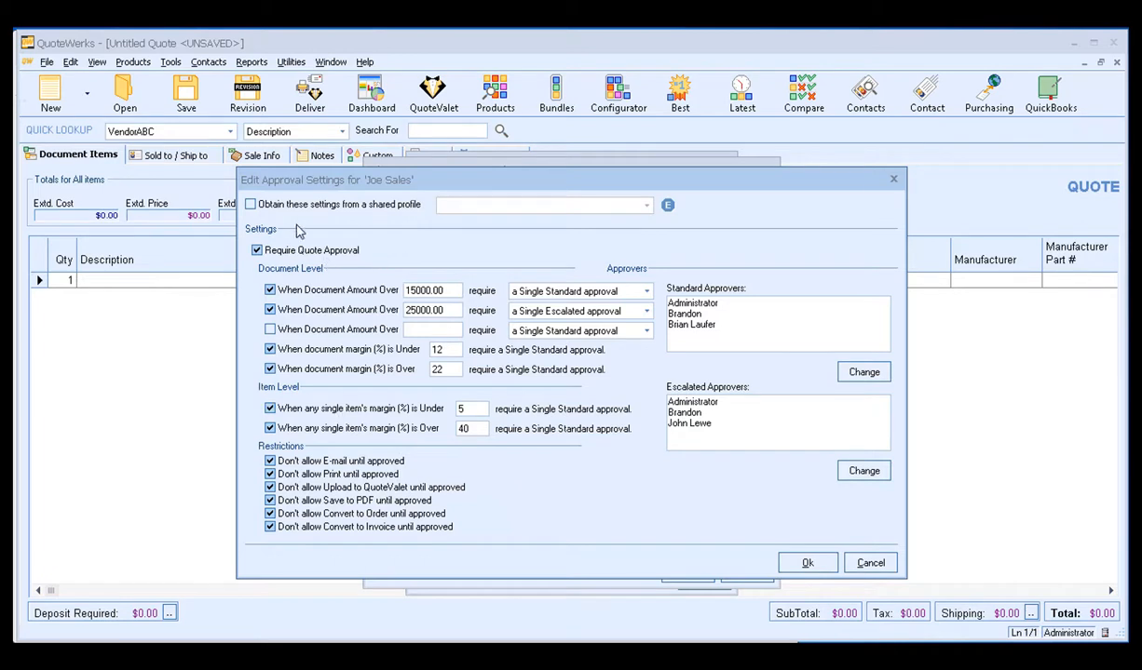
left_click(247, 205)
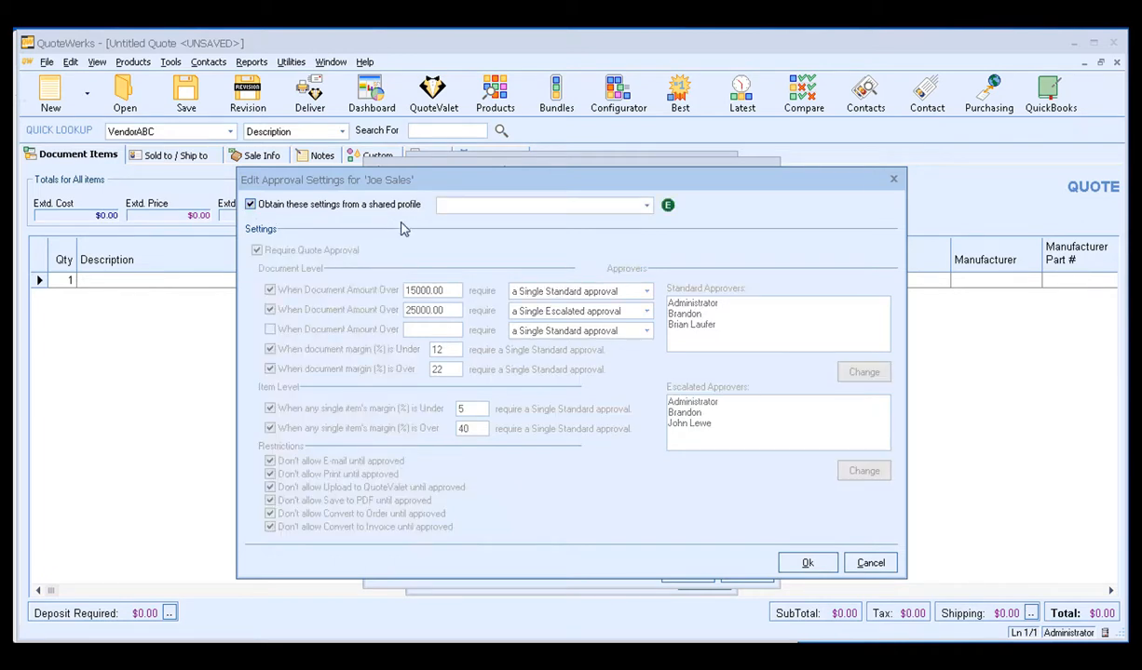
left_click(622, 205)
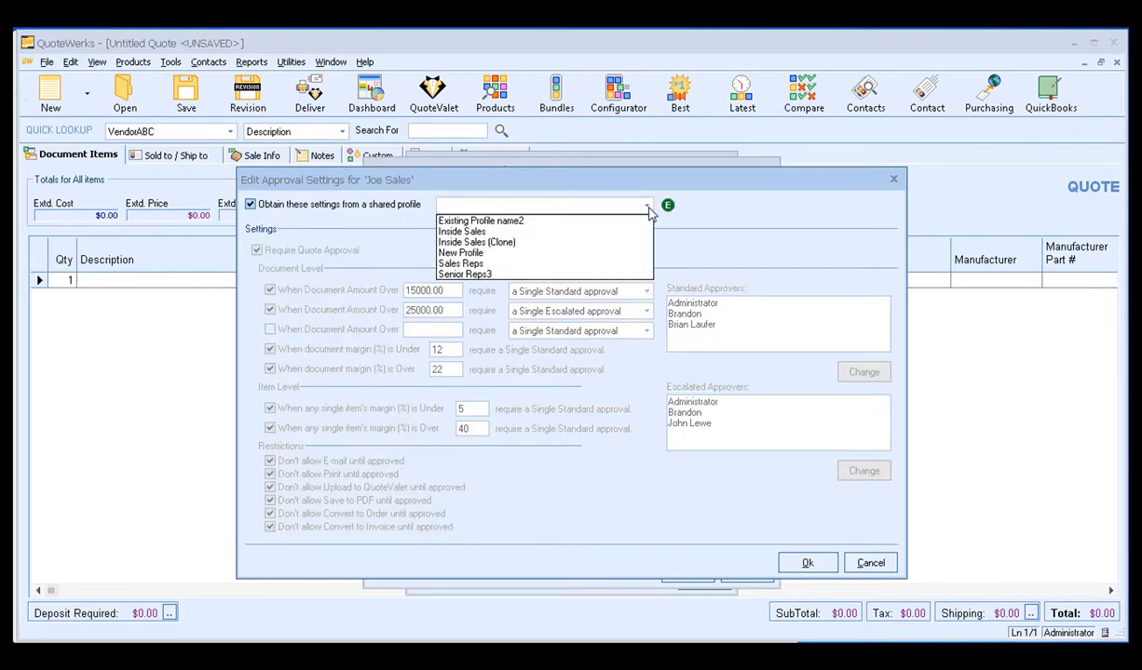
left_click(486, 264)
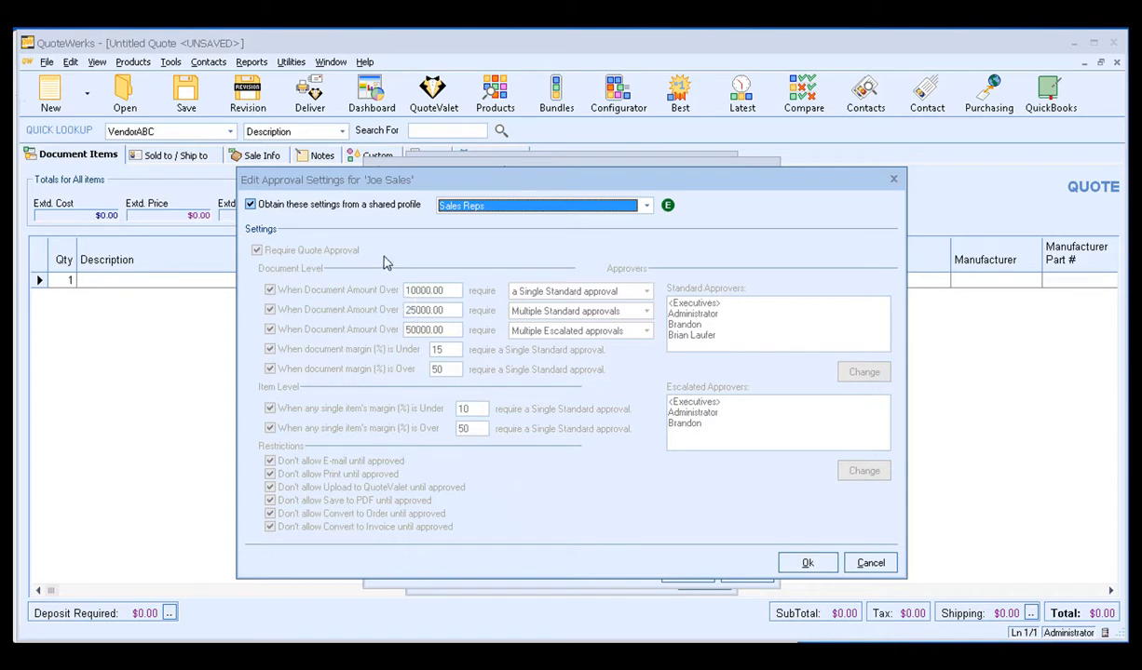
Step: Detach the user's approval settings from the shared profile and set the three document amount thresholds to 20000, 35000 and 80000
left_click(250, 205)
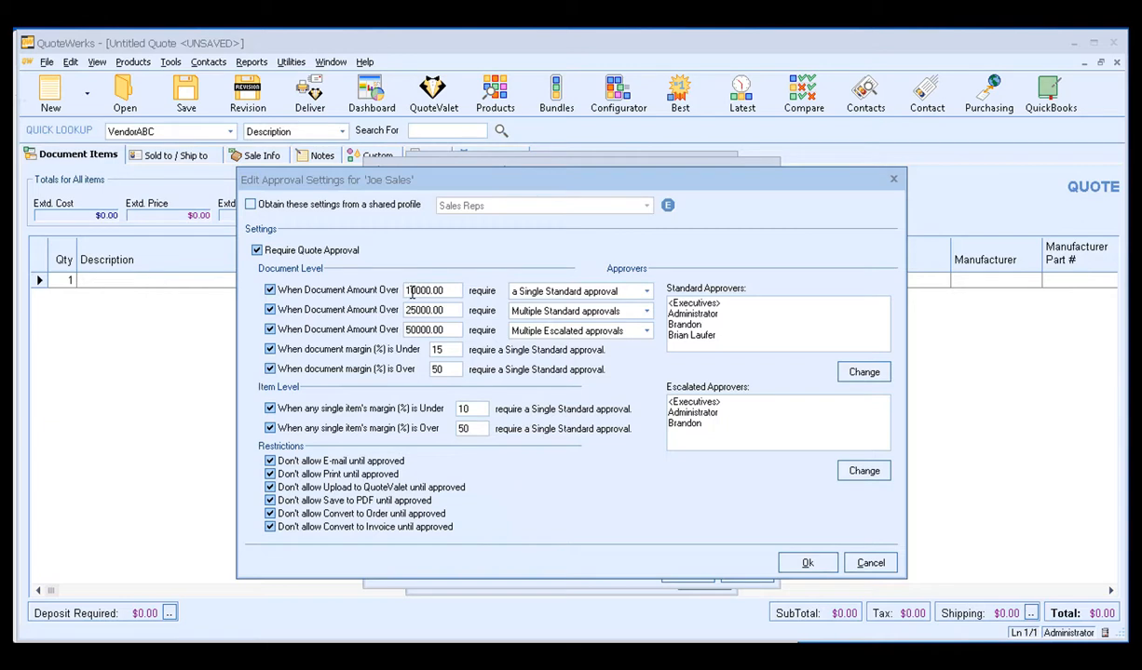
type("2")
left_click_drag(413, 311, 406, 311)
type("3")
type("8")
Step: Reapply the Sales Reps shared profile to the user's approval settings and save them
left_click(316, 205)
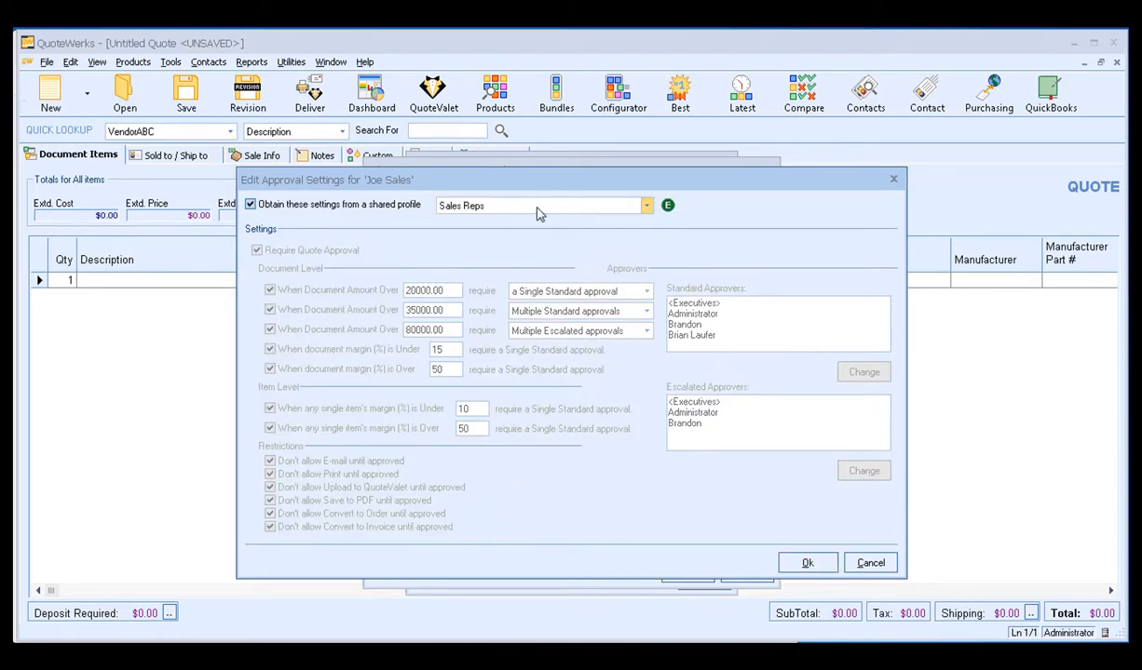
left_click(538, 207)
left_click(468, 262)
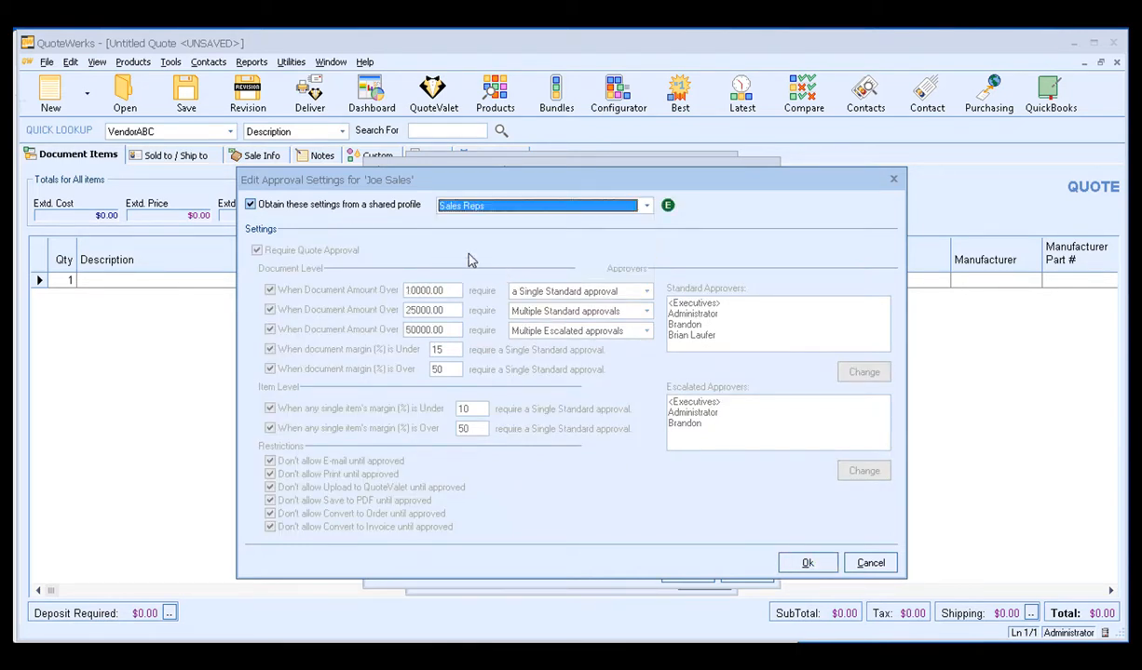
left_click(803, 562)
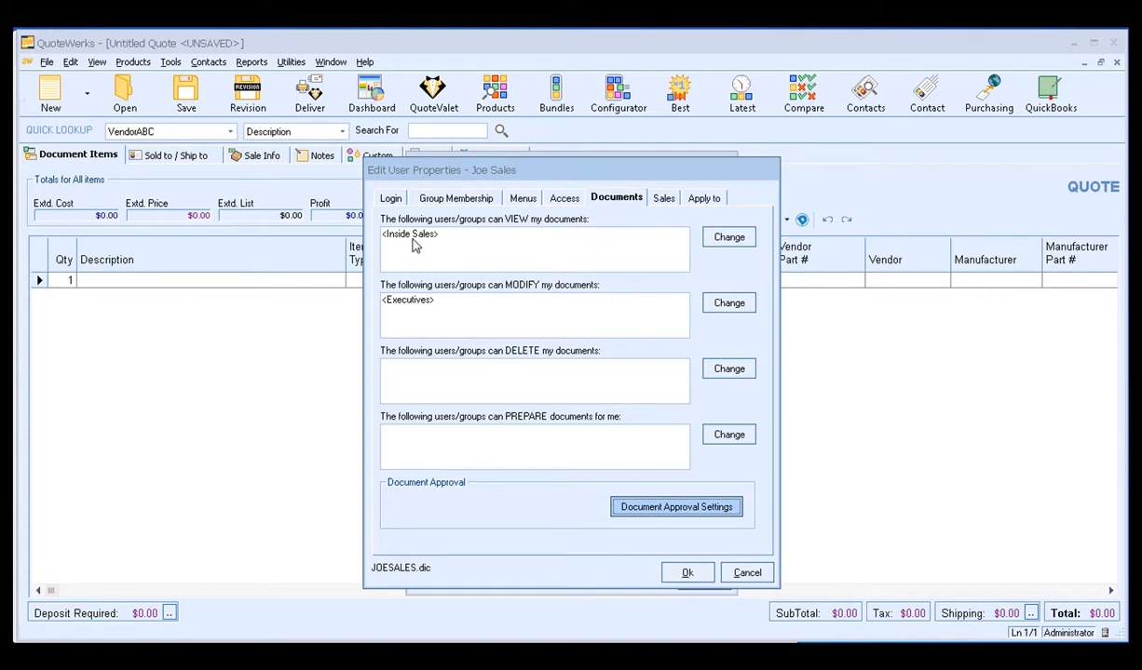
Step: Copy only this user's Document Approval Settings to the Inside Sales group
left_click(705, 200)
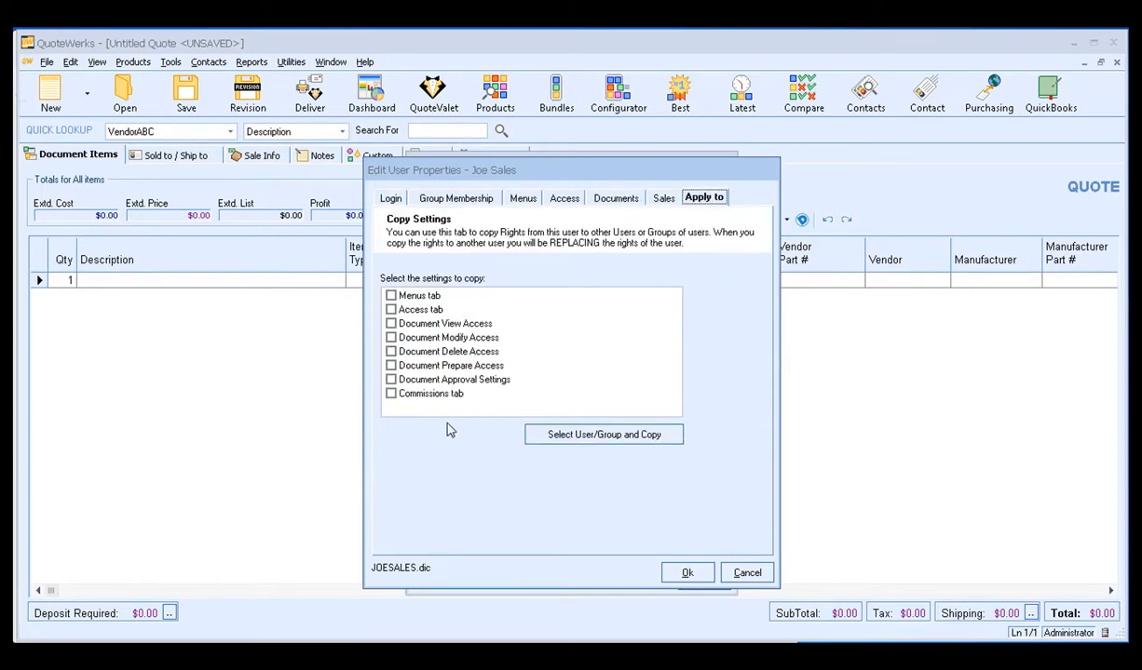
left_click(391, 379)
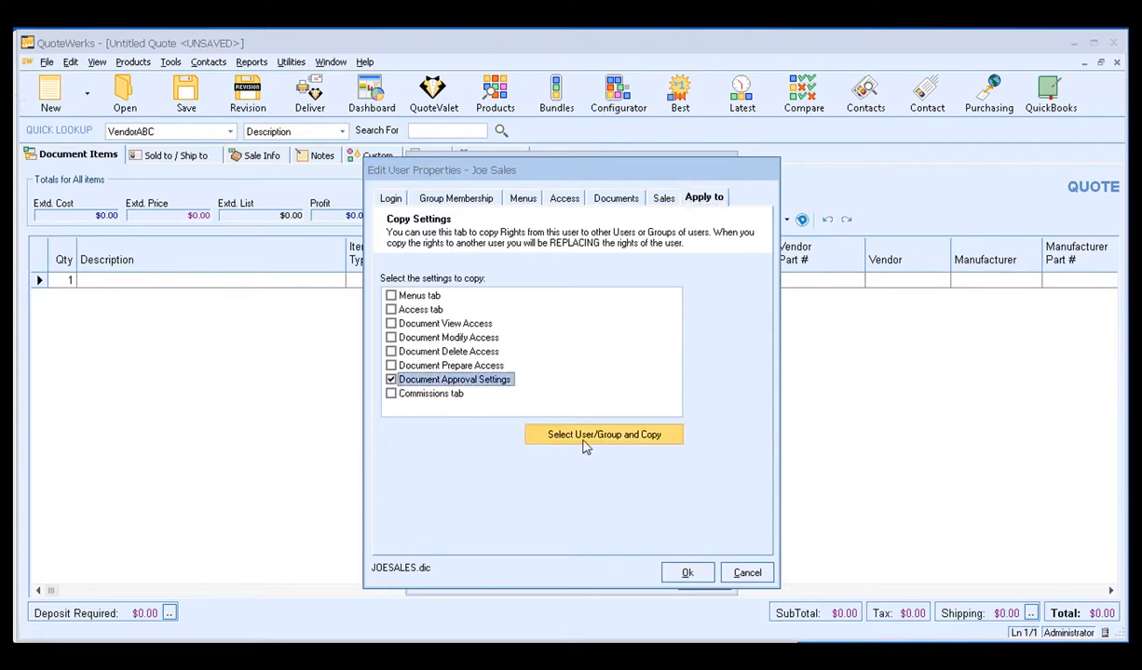
left_click(667, 437)
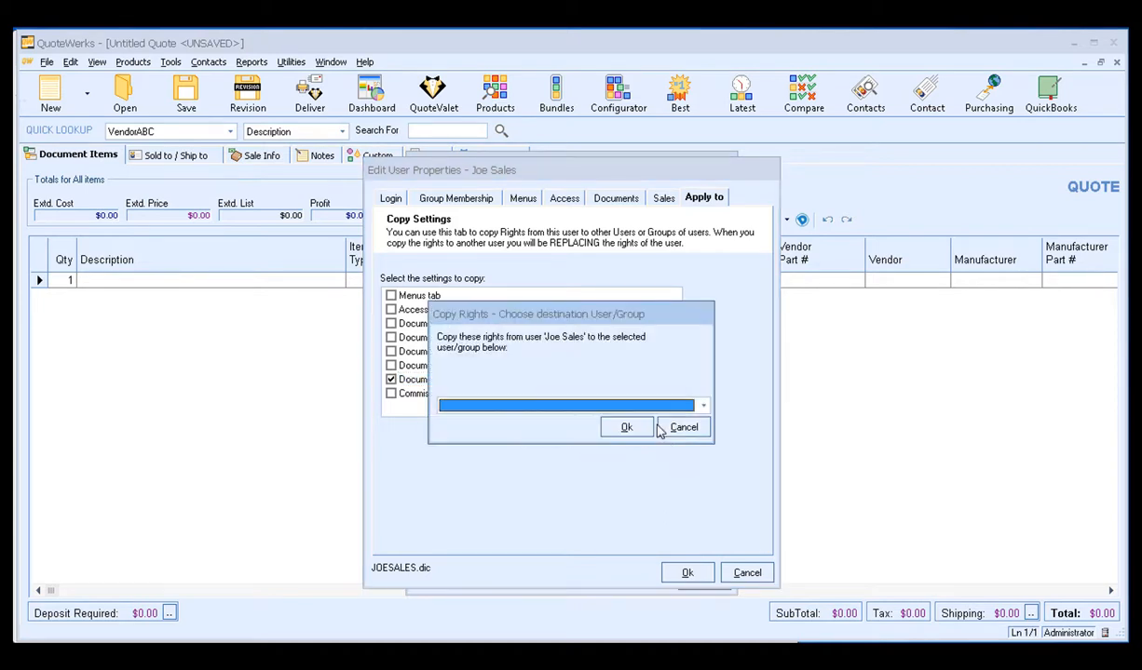
left_click(689, 408)
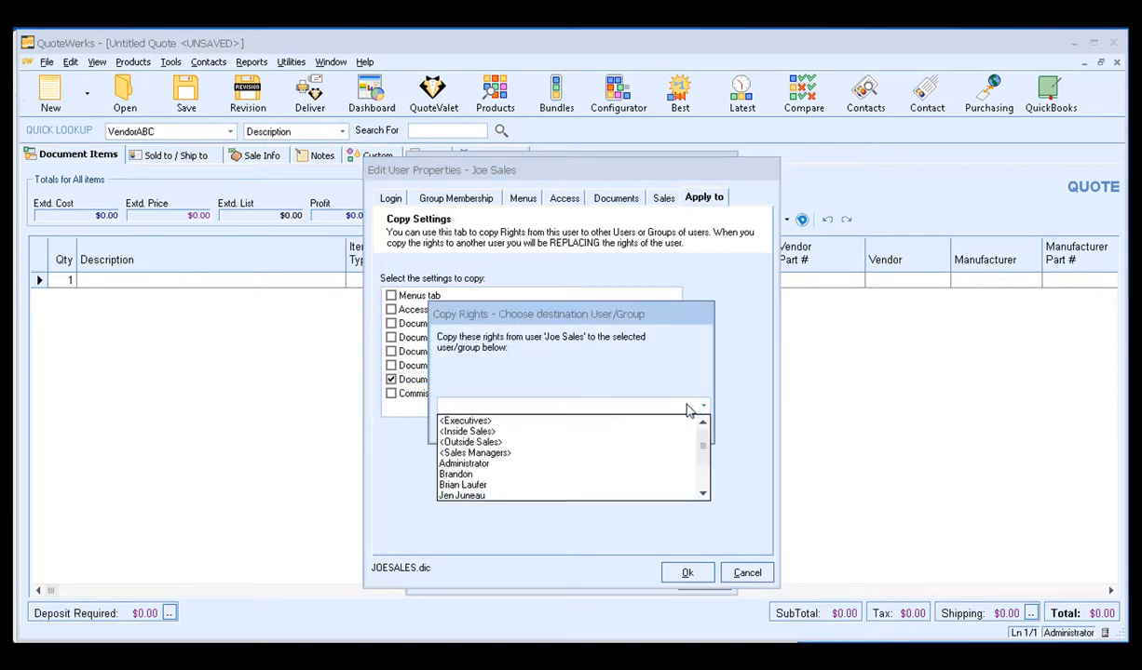
left_click(510, 433)
left_click(627, 427)
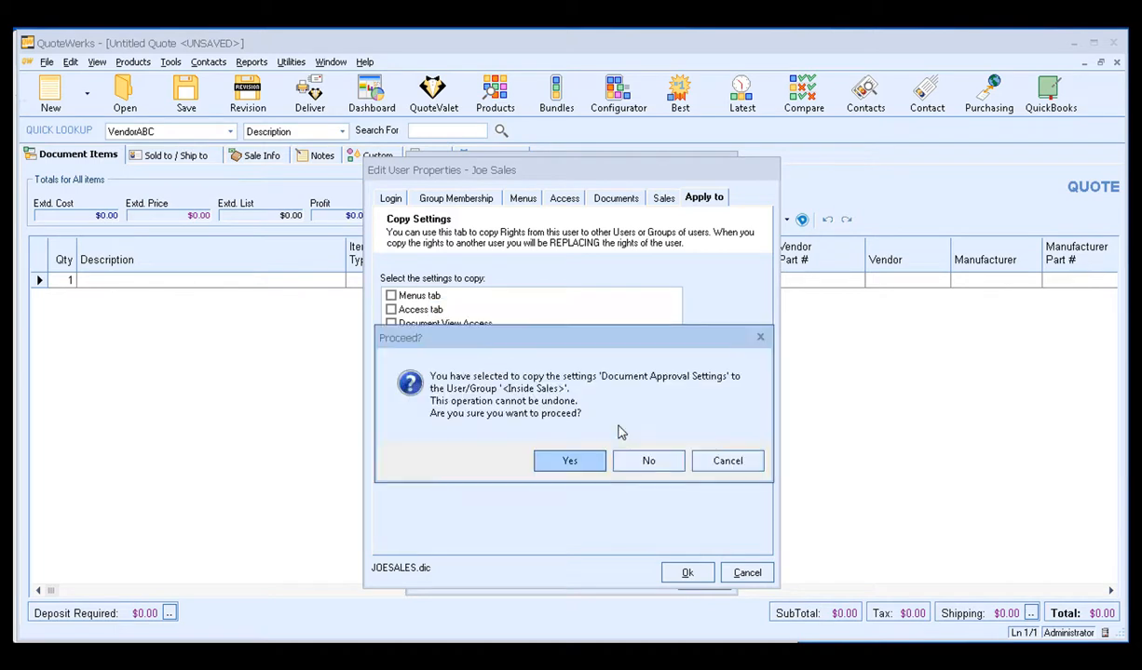
left_click(570, 461)
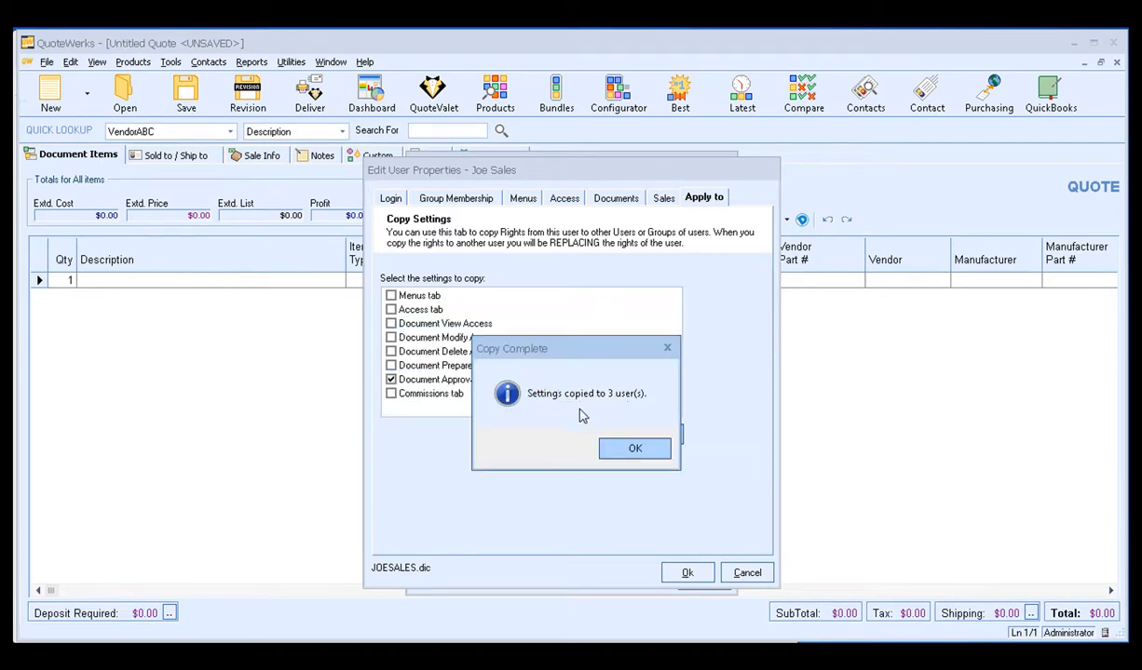
left_click(626, 450)
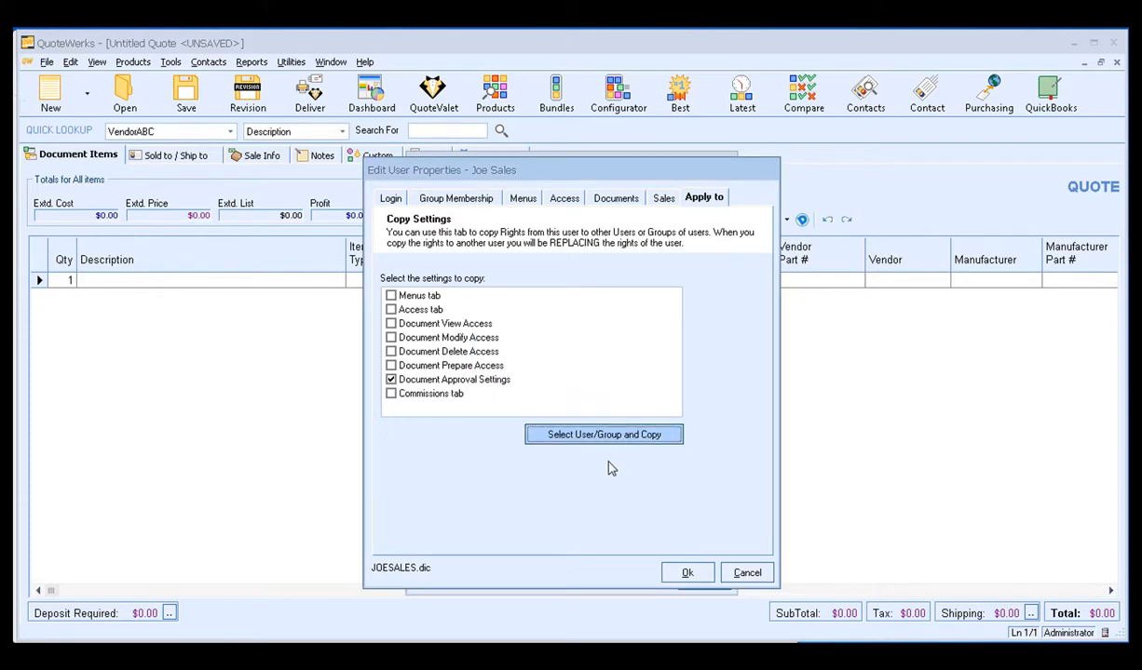